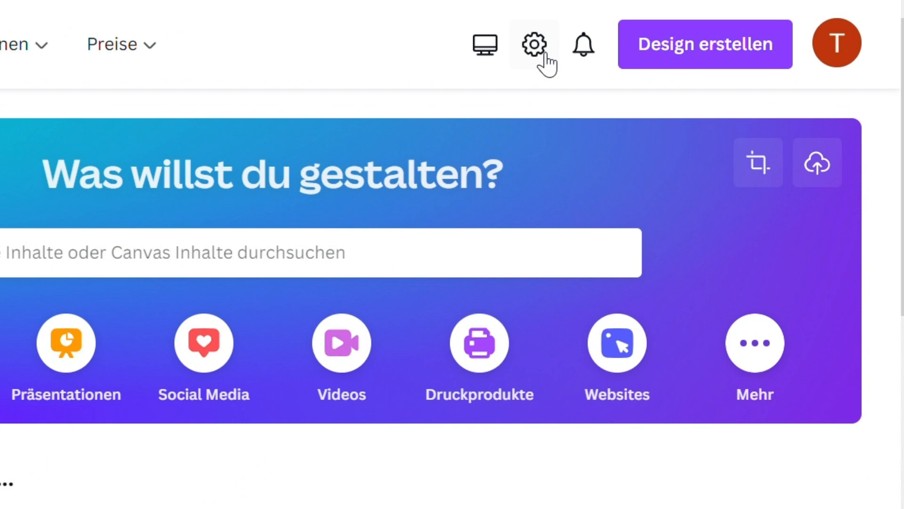
Create a new blank YouTube-Miniatur design at 1280 × 720 px by searching the design types for "youtube minia".
{"action": "left_click", "coordinate": [657, 47]}
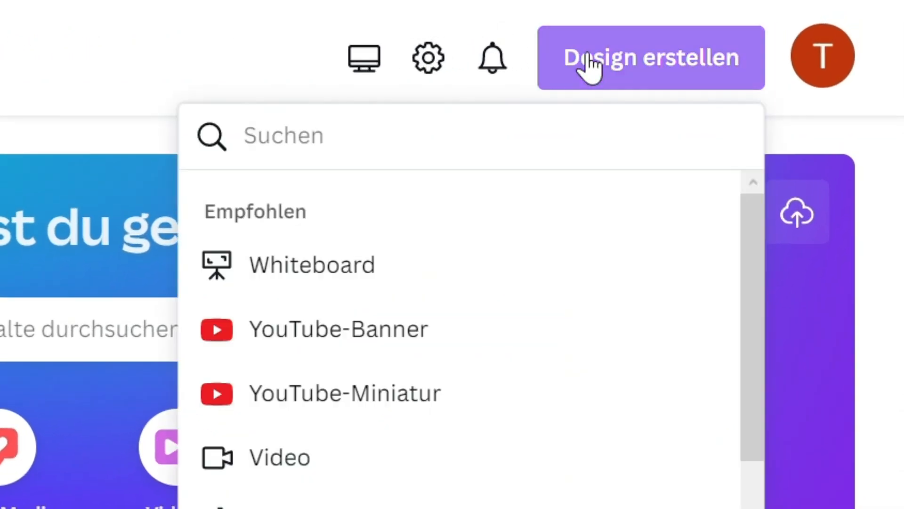
{"action": "type", "text": "youtube mini"}
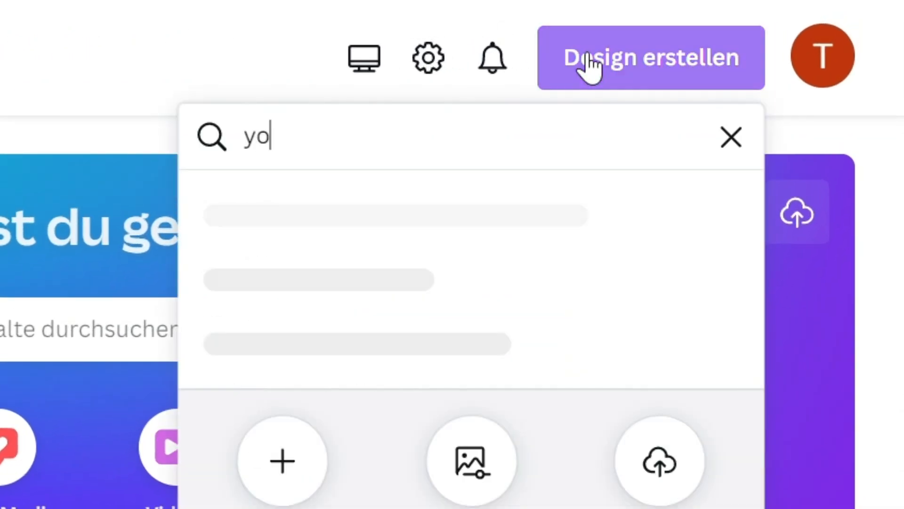
{"action": "type", "text": "a"}
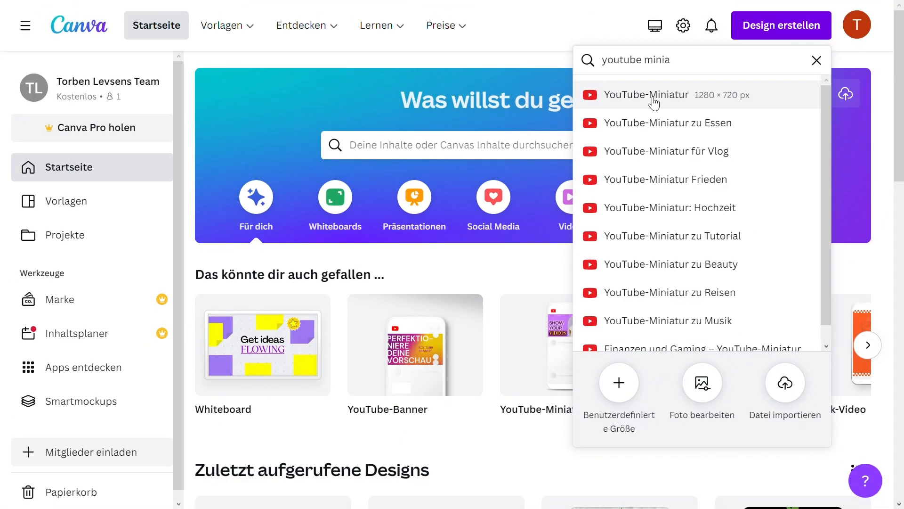
{"action": "left_click", "coordinate": [648, 96]}
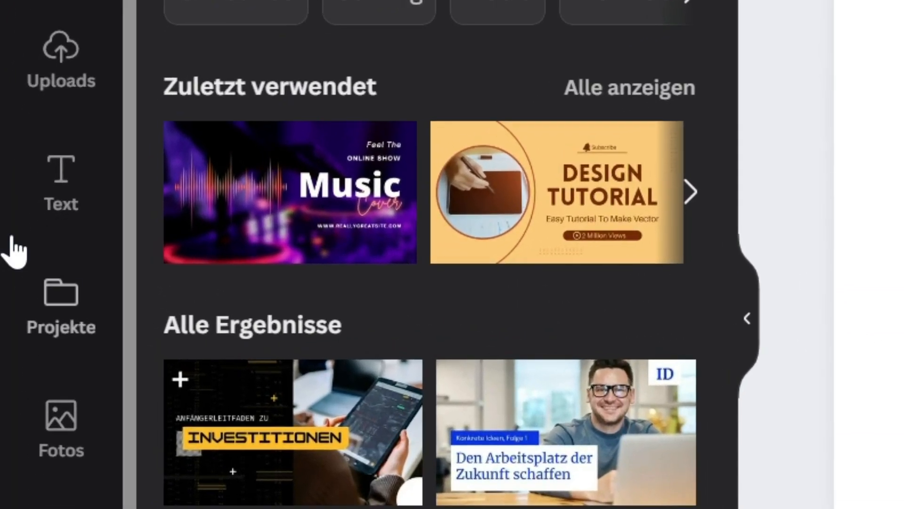
Open the Text to Image app from the available apps.
{"action": "scroll", "coordinate": [69, 161], "scroll_direction": "down", "scroll_amount": 4}
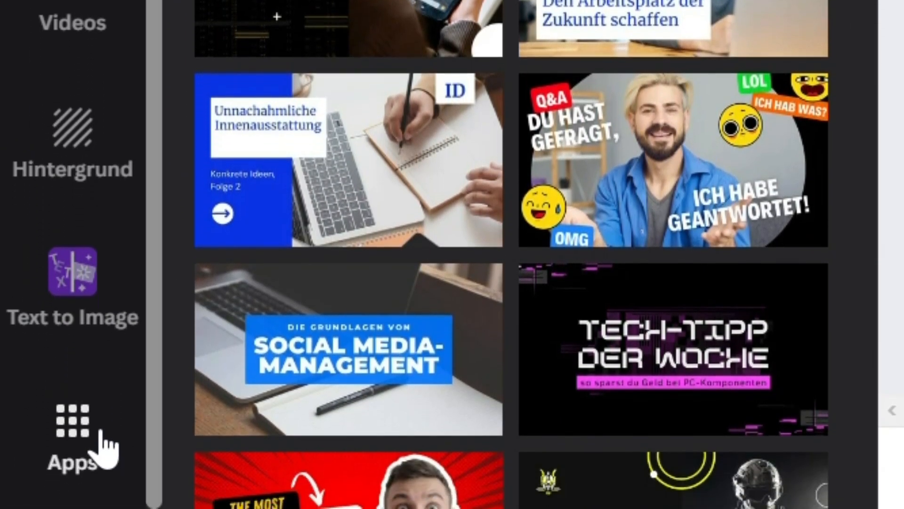
{"action": "left_click", "coordinate": [101, 434]}
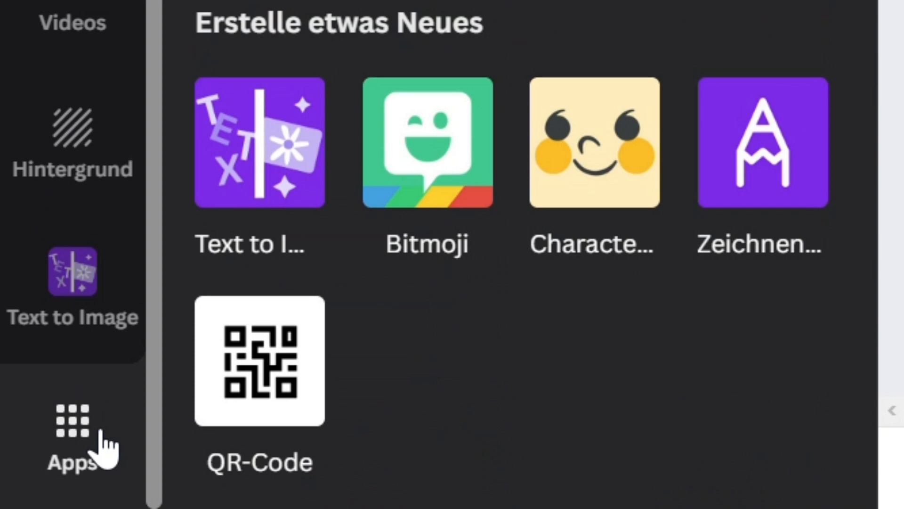
{"action": "left_click", "coordinate": [291, 183]}
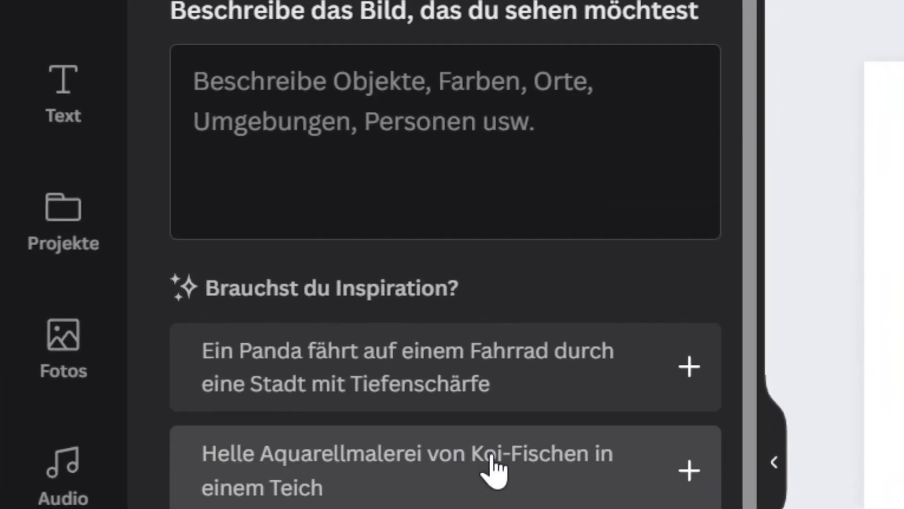
Generate images from the description "erstelle eine ultrarealistische, aufgeregte Frau, Mund weit offen, blonde haare, viele details, fotorealistisch,".
{"action": "left_click", "coordinate": [447, 85]}
{"action": "type", "text": "erstelll"}
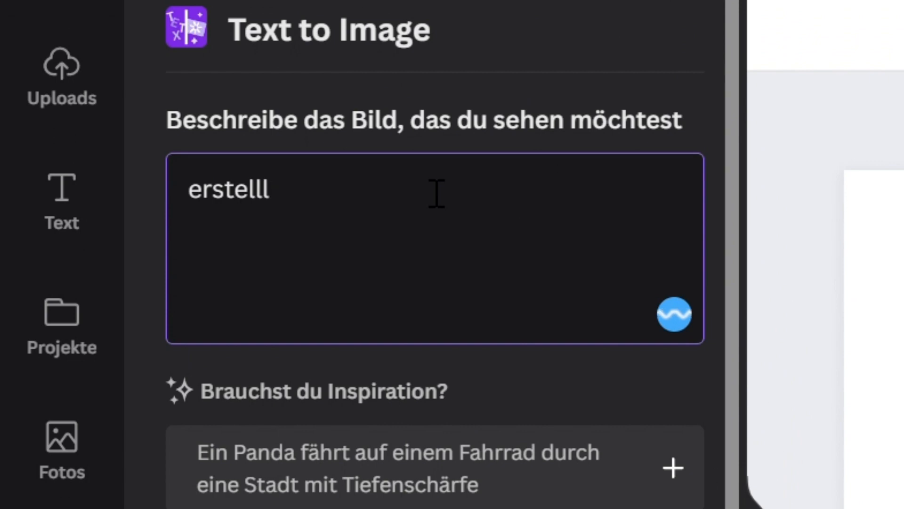
{"action": "key", "text": "BackSpace"}
{"action": "type", "text": "e eine un"}
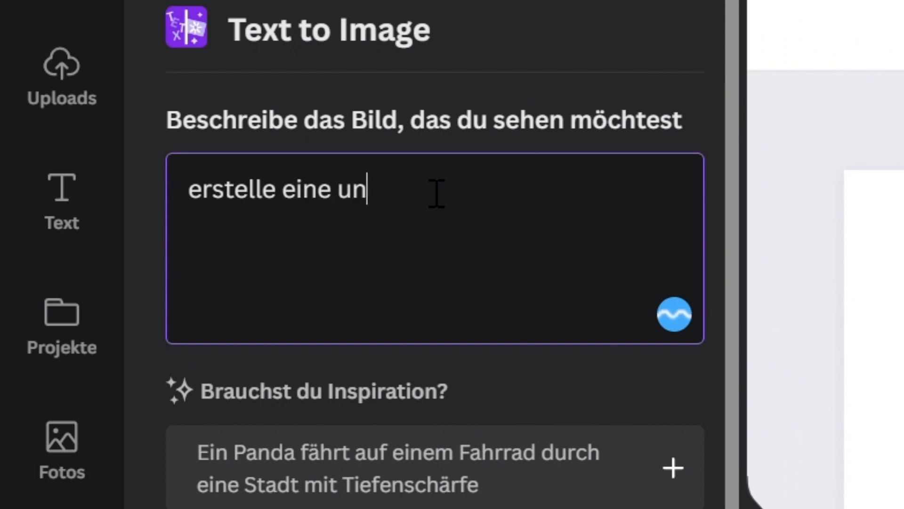
{"action": "key", "text": "BackSpace"}
{"action": "type", "text": "ltrarealistische "}
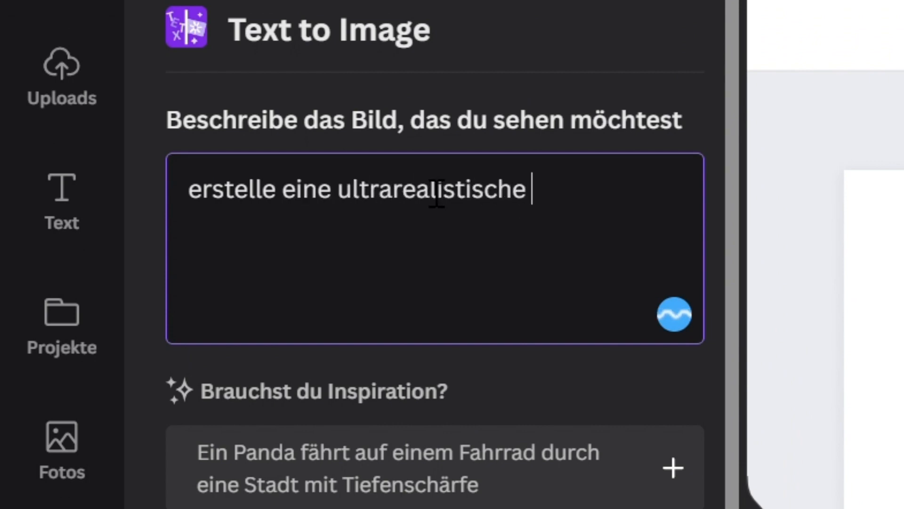
{"action": "type", "text": ", aufgere"}
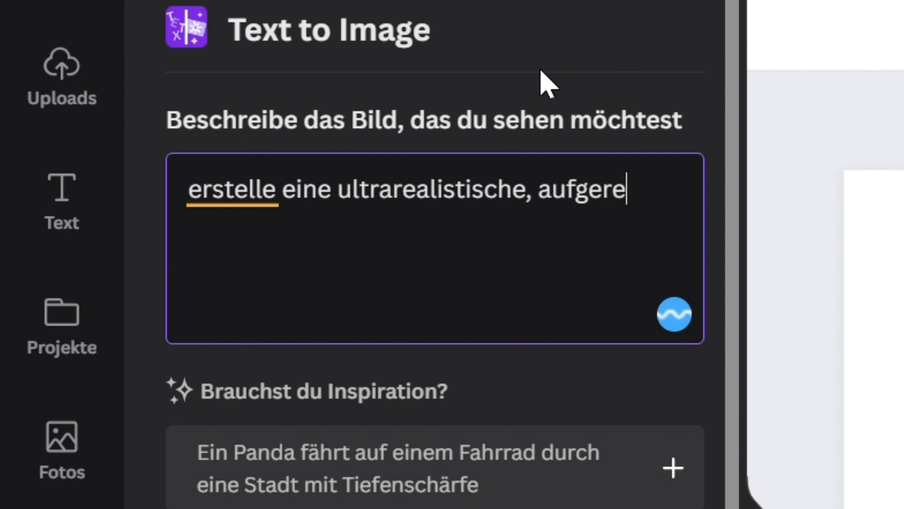
{"action": "type", "text": "gte Frau,"}
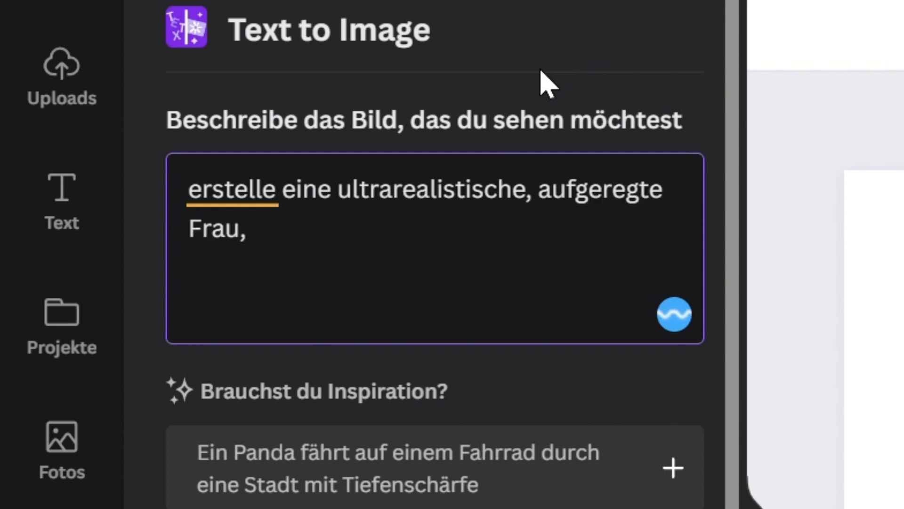
{"action": "type", "text": " Mund wei"}
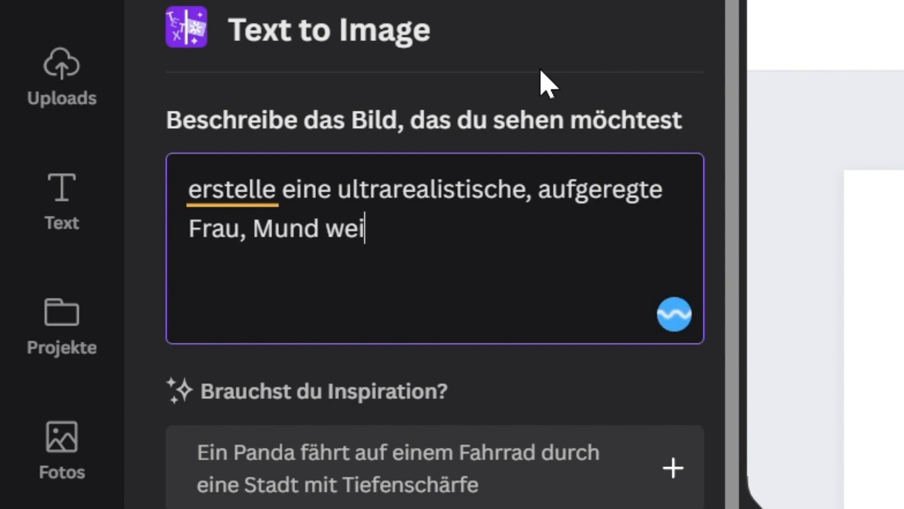
{"action": "type", "text": "t offen"}
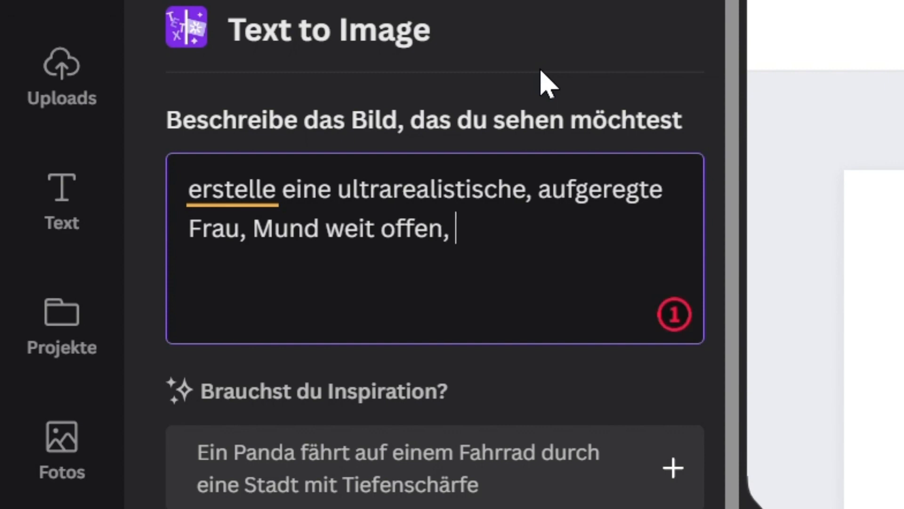
{"action": "type", "text": ", blonde haar"}
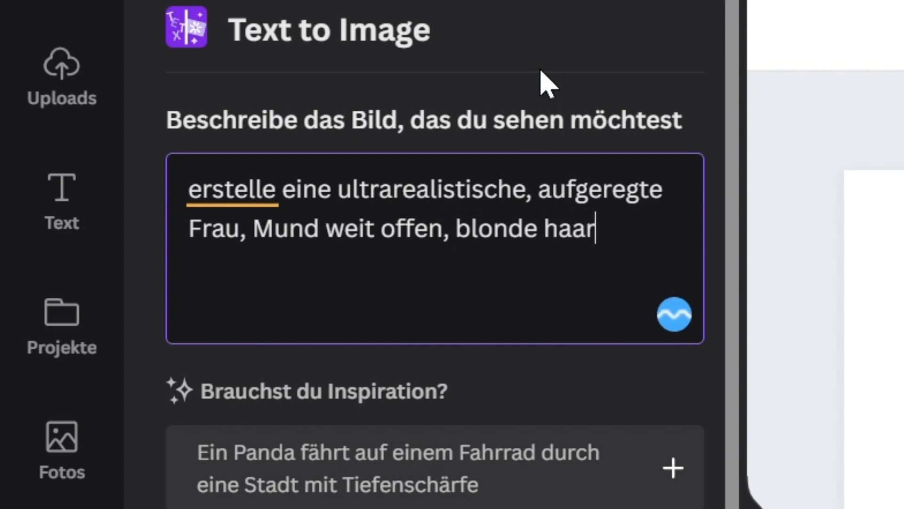
{"action": "type", "text": "e, viele details, foto"}
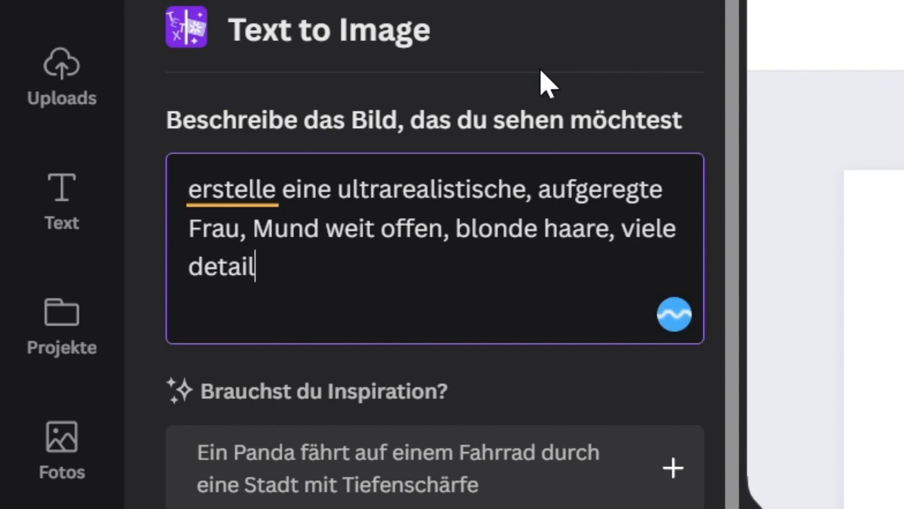
{"action": "type", "text": "realistisch,"}
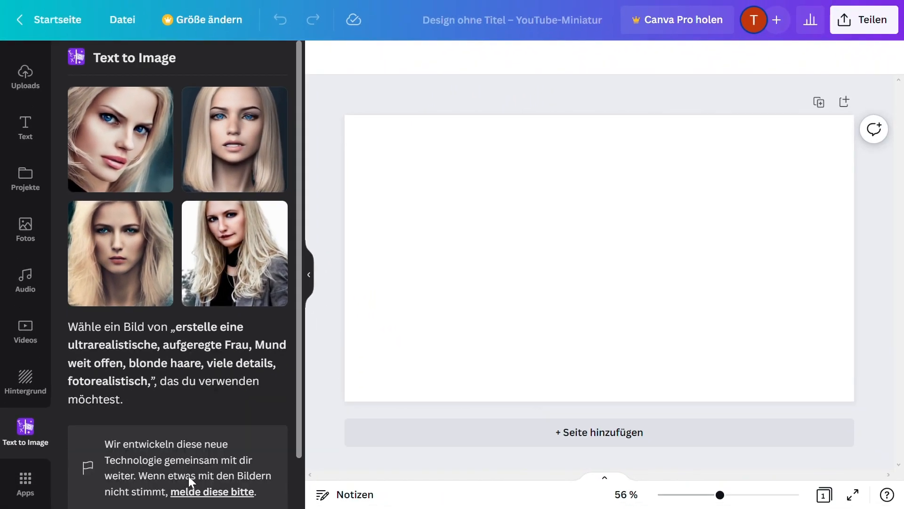
Add the first generated portrait to the page, align it with the page's upper-left corner and enlarge it to 720 × 720.
{"action": "left_click", "coordinate": [112, 126]}
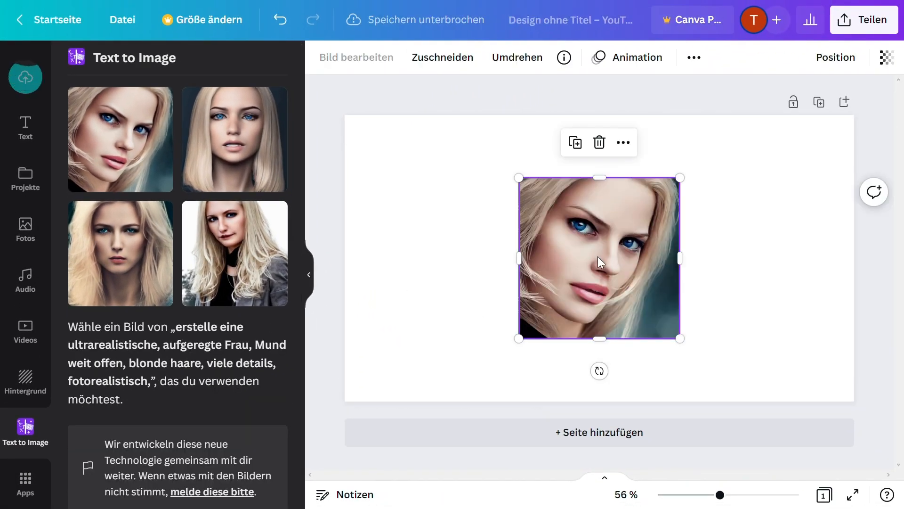
{"action": "left_click_drag", "start_coordinate": [601, 262], "coordinate": [428, 200]}
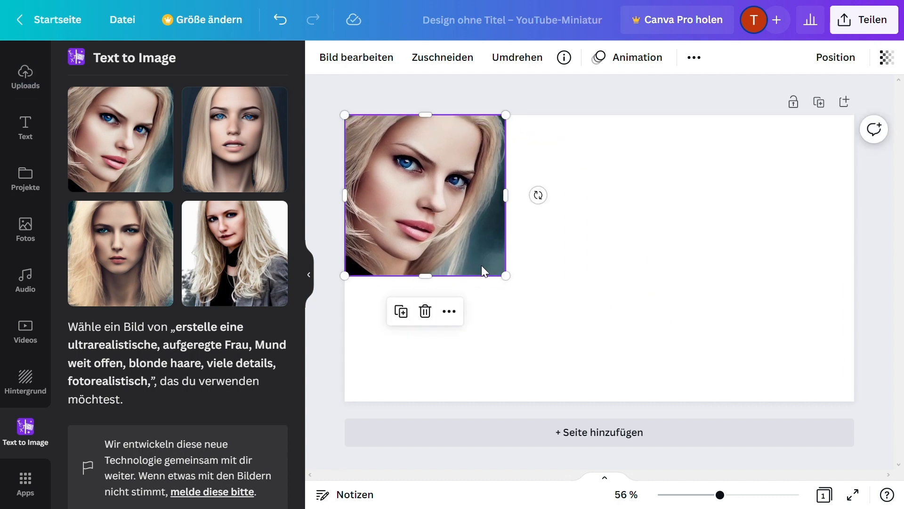
{"action": "left_click_drag", "start_coordinate": [512, 289], "coordinate": [624, 424]}
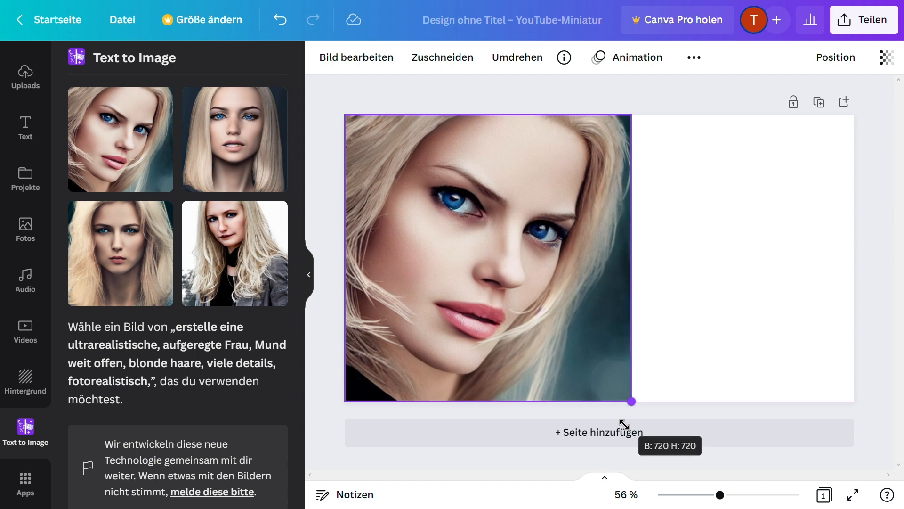
{"action": "left_click_drag", "start_coordinate": [624, 424], "coordinate": [624, 424]}
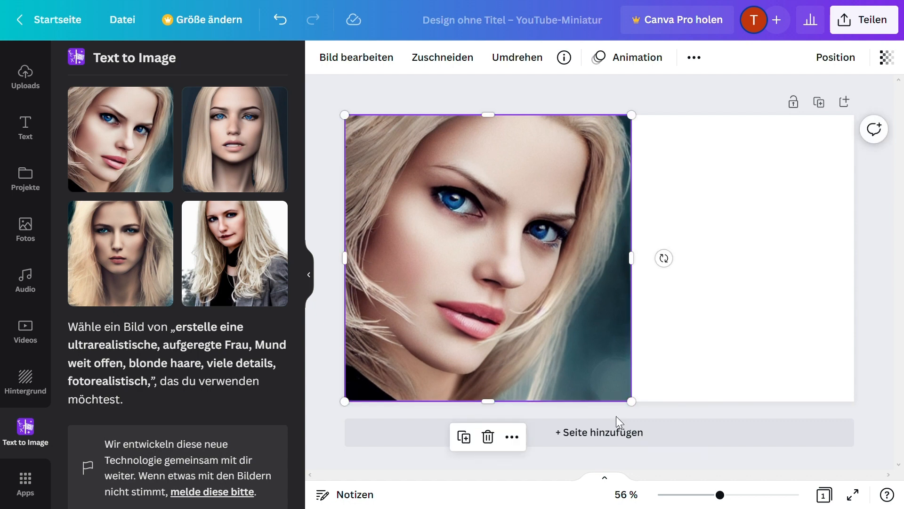
{"action": "left_click", "coordinate": [256, 151]}
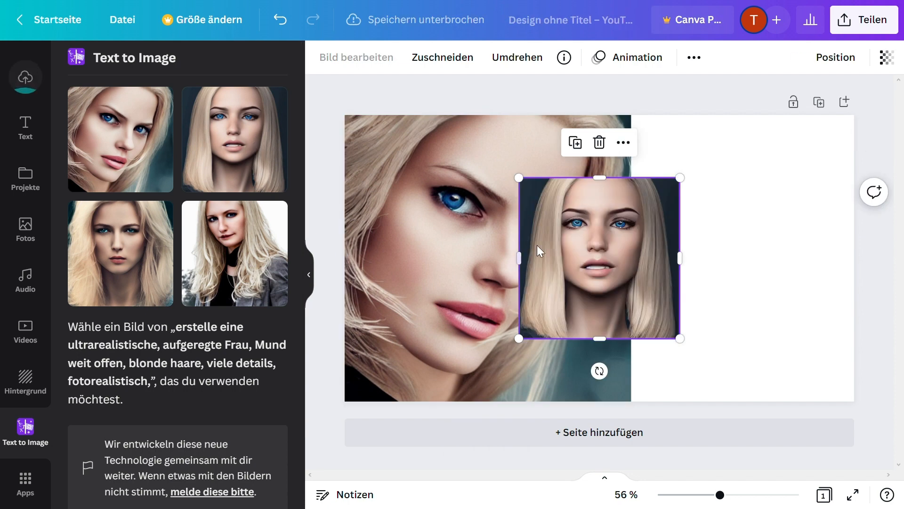
{"action": "left_click_drag", "start_coordinate": [617, 283], "coordinate": [802, 224]}
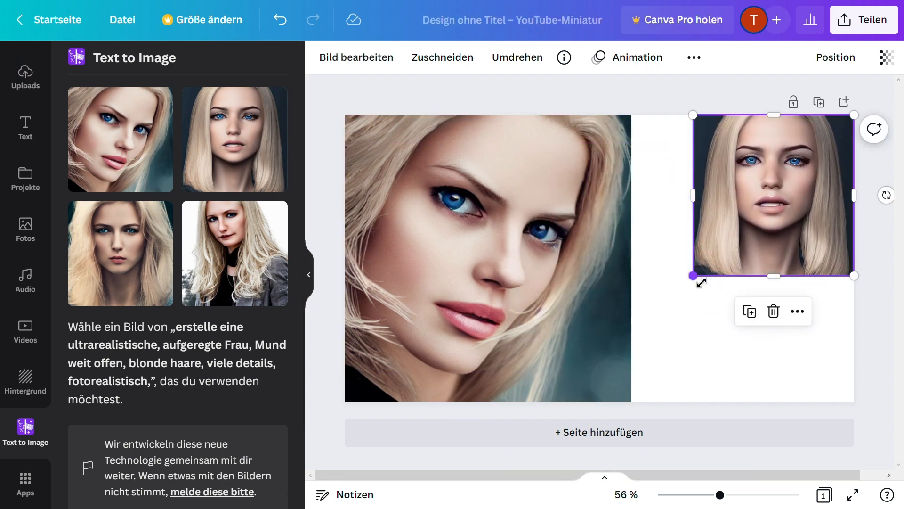
{"action": "left_click_drag", "start_coordinate": [701, 282], "coordinate": [576, 407]}
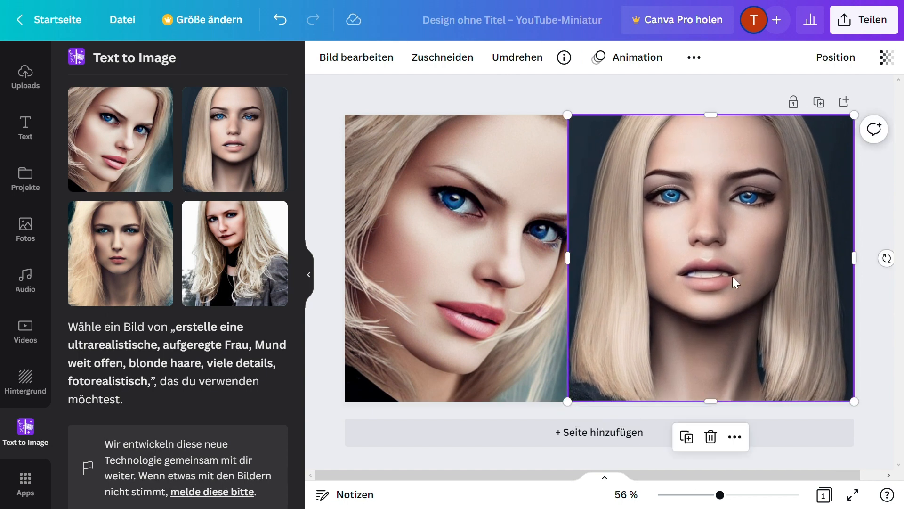
{"action": "key", "text": "Delete"}
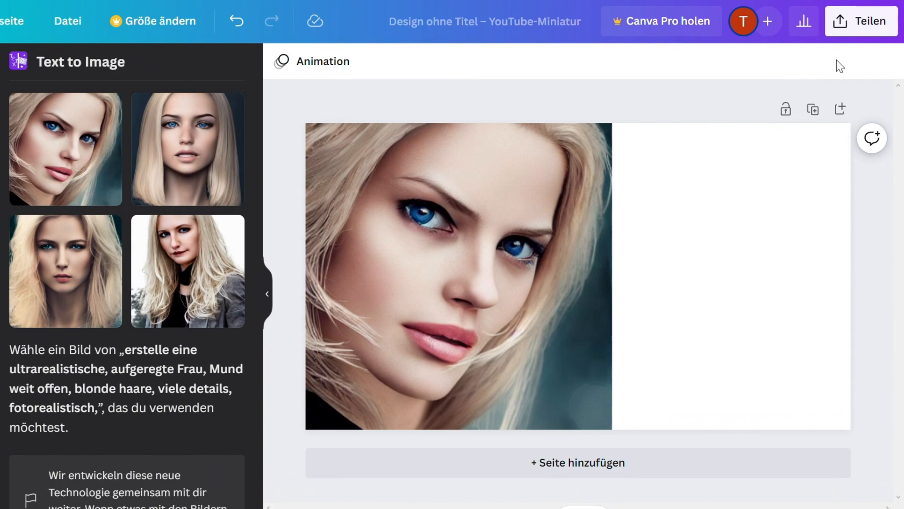
Download the thumbnail design as a PNG file.
{"action": "left_click", "coordinate": [864, 20]}
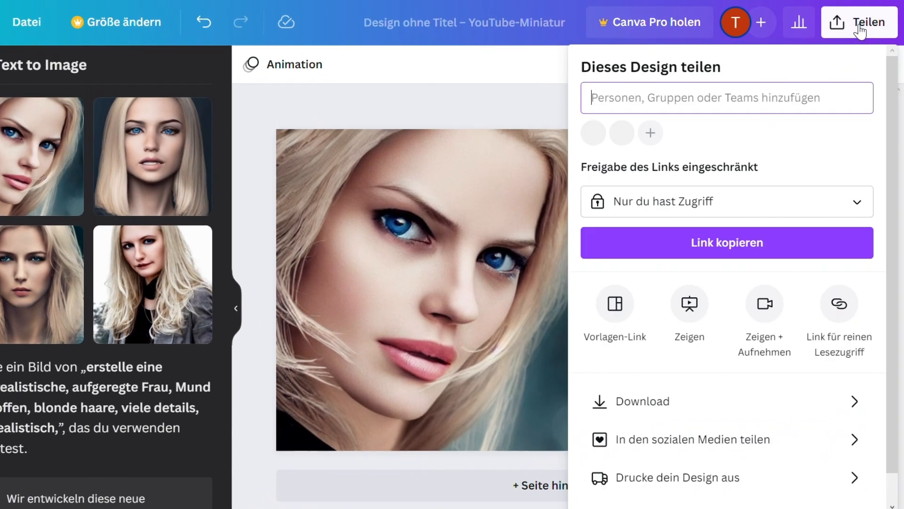
{"action": "scroll", "coordinate": [597, 376], "scroll_direction": "down", "scroll_amount": 1}
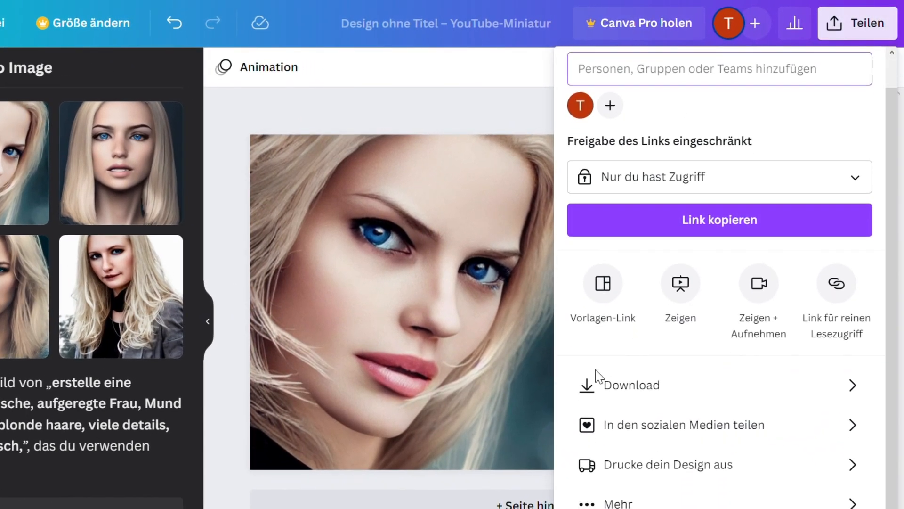
{"action": "left_click", "coordinate": [638, 393]}
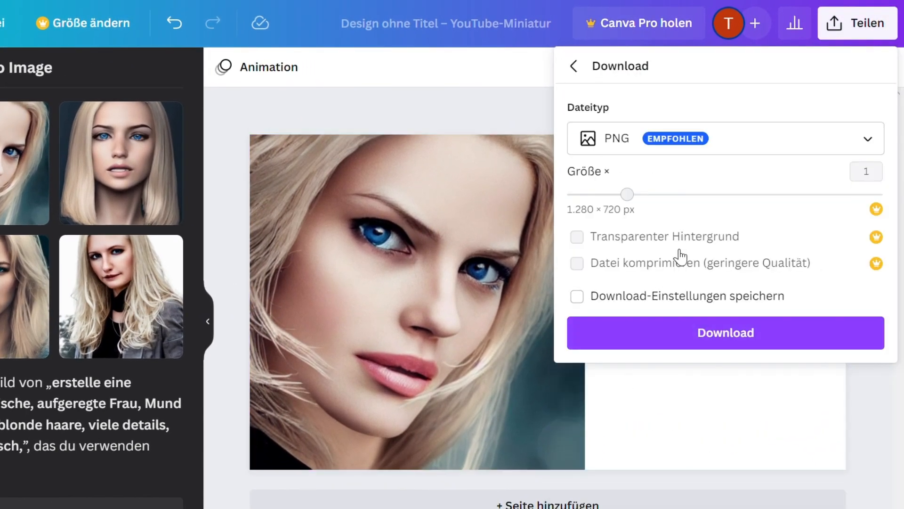
{"action": "left_click", "coordinate": [672, 342]}
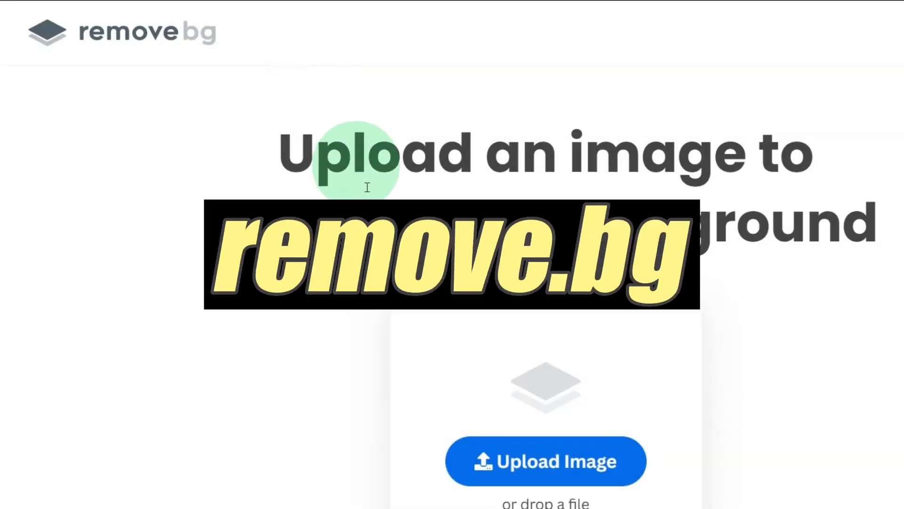
Switch to remove.bg, upload "Design ohne Titel (79)" for background removal, and download the 666 × 375 preview cutout.
{"action": "scroll", "coordinate": [450, 361], "scroll_direction": "down", "scroll_amount": 2}
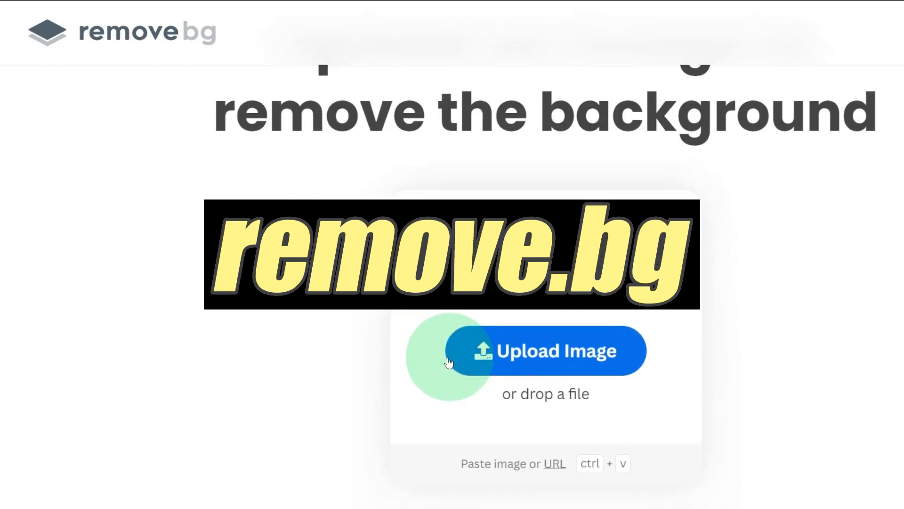
{"action": "left_click", "coordinate": [521, 355]}
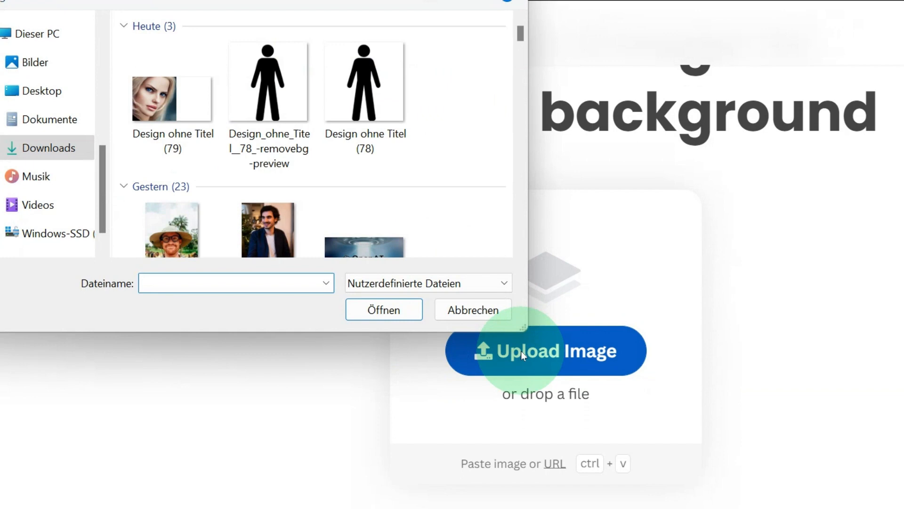
{"action": "left_click", "coordinate": [155, 144]}
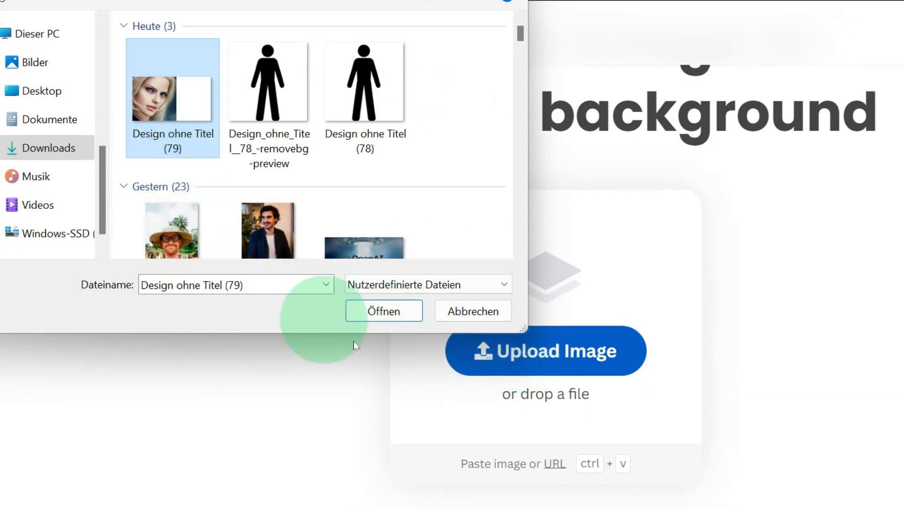
{"action": "left_click", "coordinate": [384, 311]}
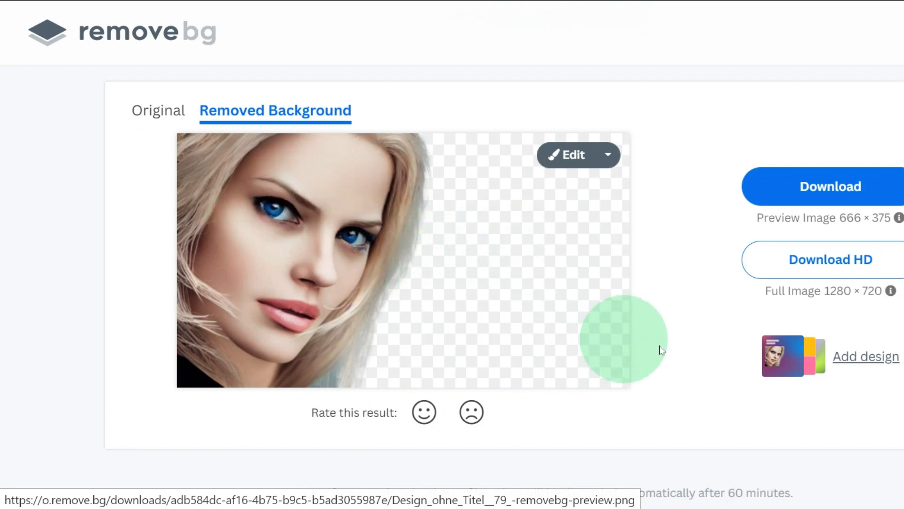
{"action": "left_click", "coordinate": [852, 187]}
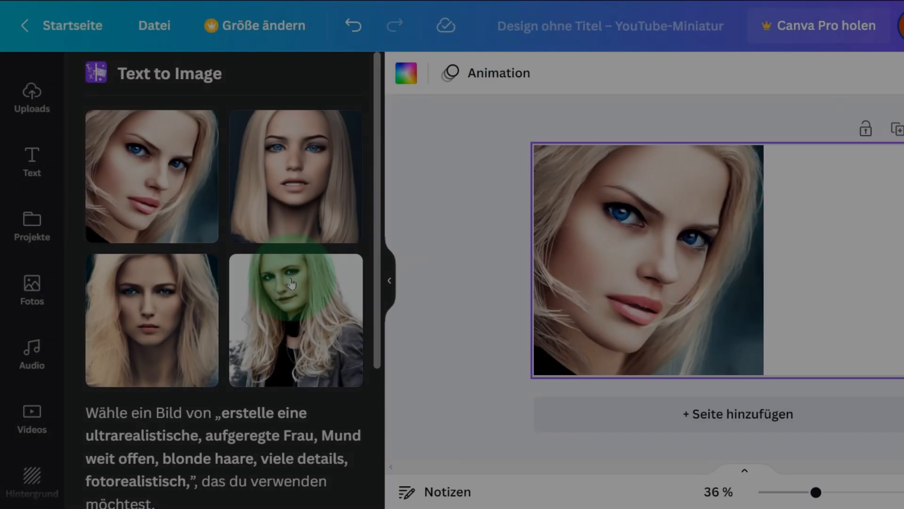
Switch back to the Canva thumbnail design and start a new image generation in place of the portrait results.
{"action": "scroll", "coordinate": [288, 282], "scroll_direction": "down", "scroll_amount": 5}
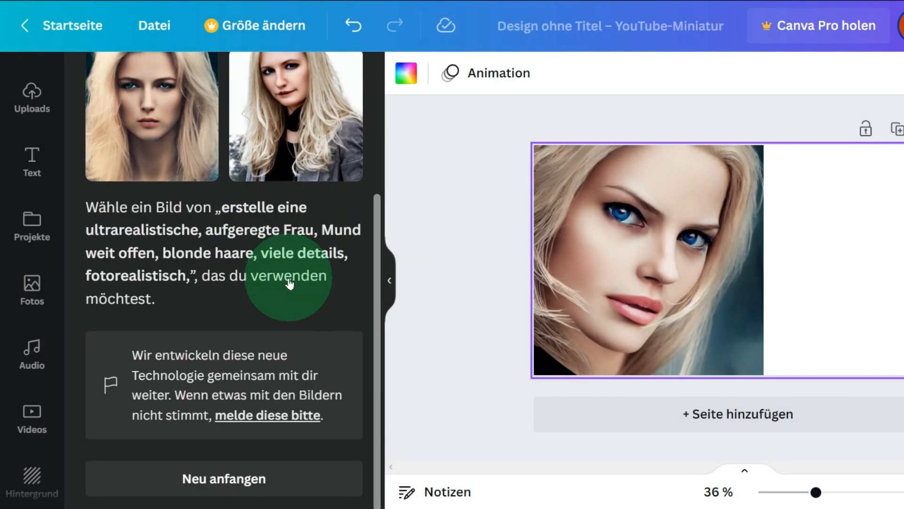
{"action": "scroll", "coordinate": [282, 301], "scroll_direction": "up", "scroll_amount": 5}
{"action": "scroll", "coordinate": [290, 283], "scroll_direction": "down", "scroll_amount": 1}
{"action": "scroll", "coordinate": [289, 280], "scroll_direction": "down", "scroll_amount": 3}
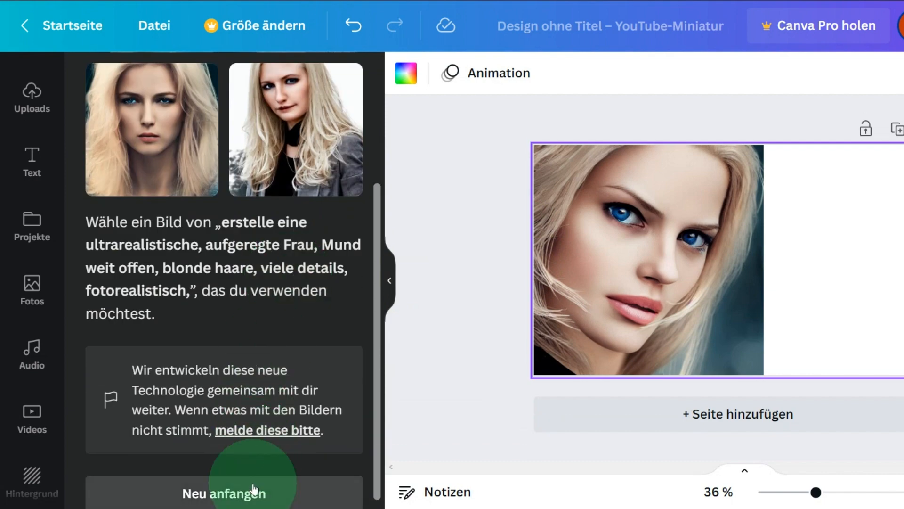
{"action": "scroll", "coordinate": [253, 470], "scroll_direction": "up", "scroll_amount": 4}
{"action": "scroll", "coordinate": [248, 337], "scroll_direction": "down", "scroll_amount": 4}
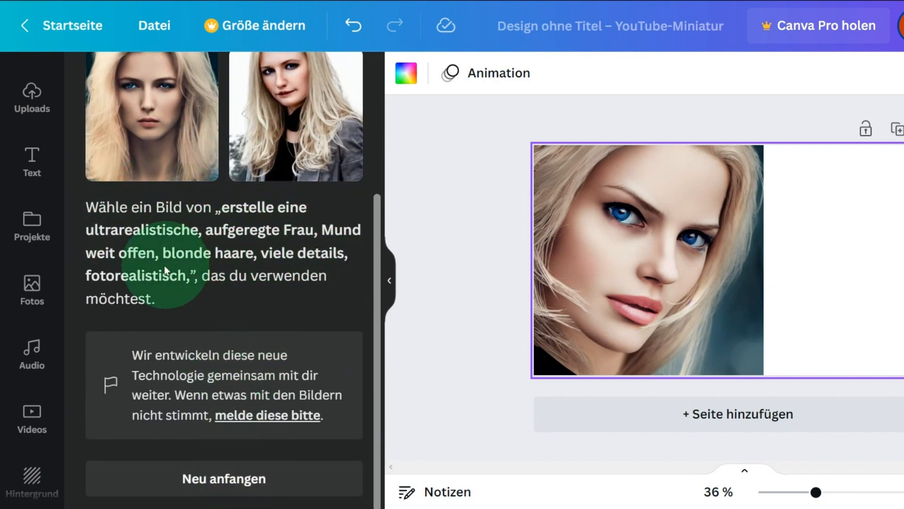
{"action": "left_click", "coordinate": [226, 485]}
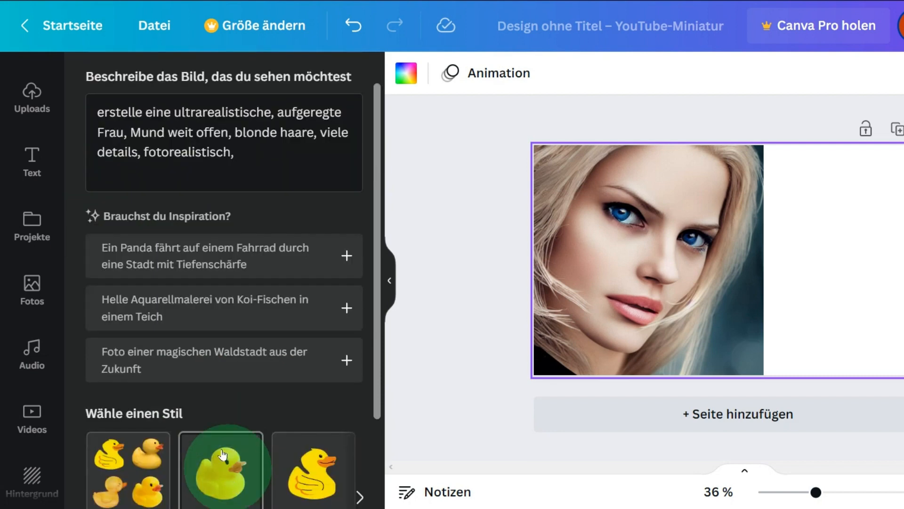
Replace the image description with "erstelle ein ultrarealistisches, atemberaubendes hintergrundfoto, von einer fantasiewelt mit beindruckenden Gebäuden, fotorealistisch, 4k, real engine".
{"action": "left_click", "coordinate": [268, 168]}
{"action": "key", "text": "ctrl+a"}
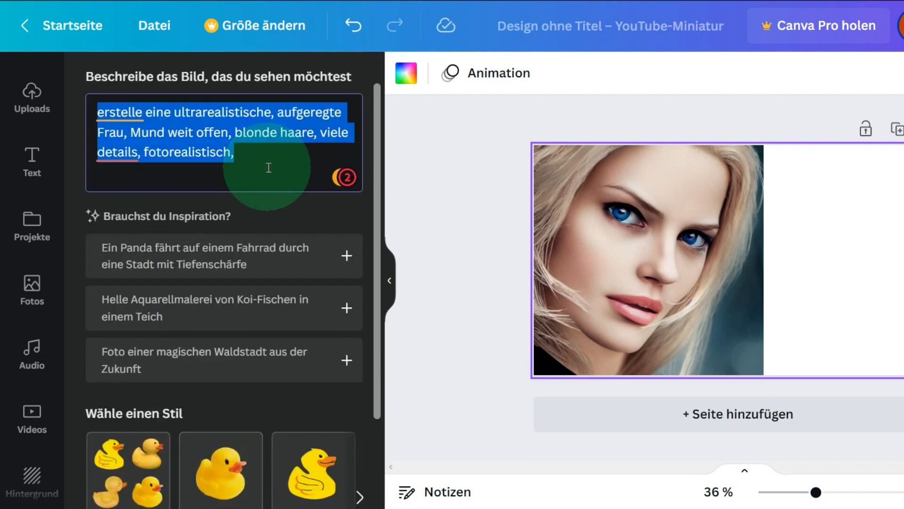
{"action": "type", "text": "erstelle ei"}
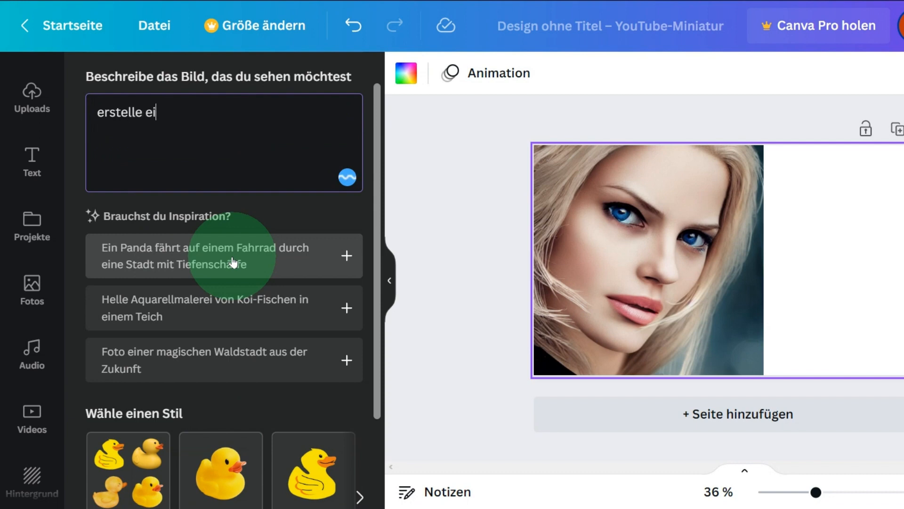
{"action": "type", "text": "n ultrareal"}
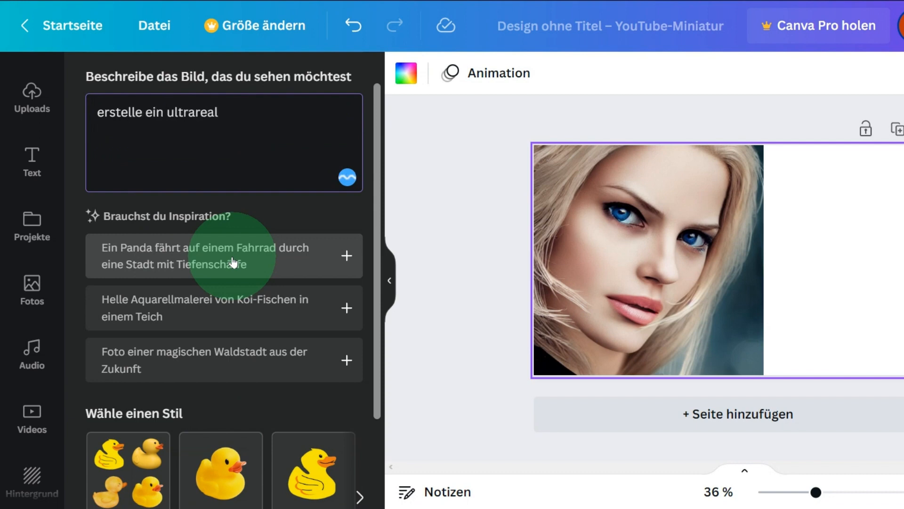
{"action": "type", "text": "istisches, atemberaubendes hintergrundfoto, von"}
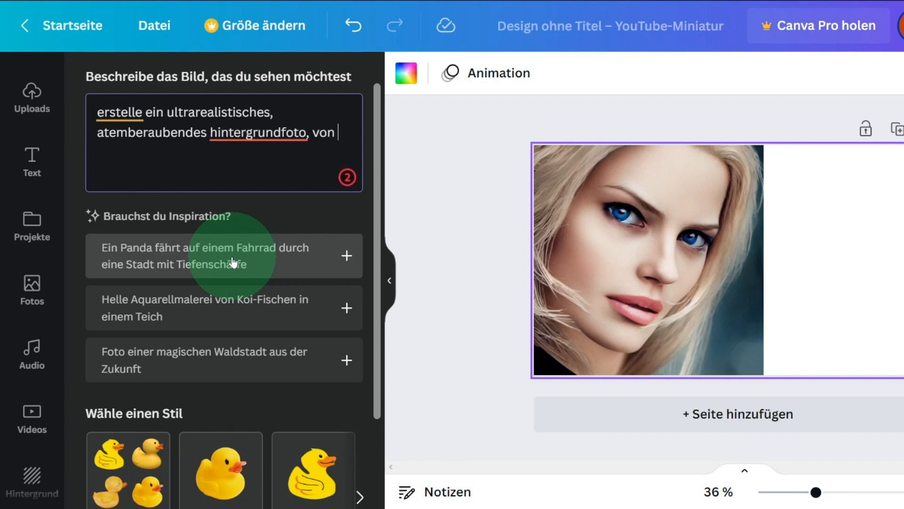
{"action": "type", "text": "ine"}
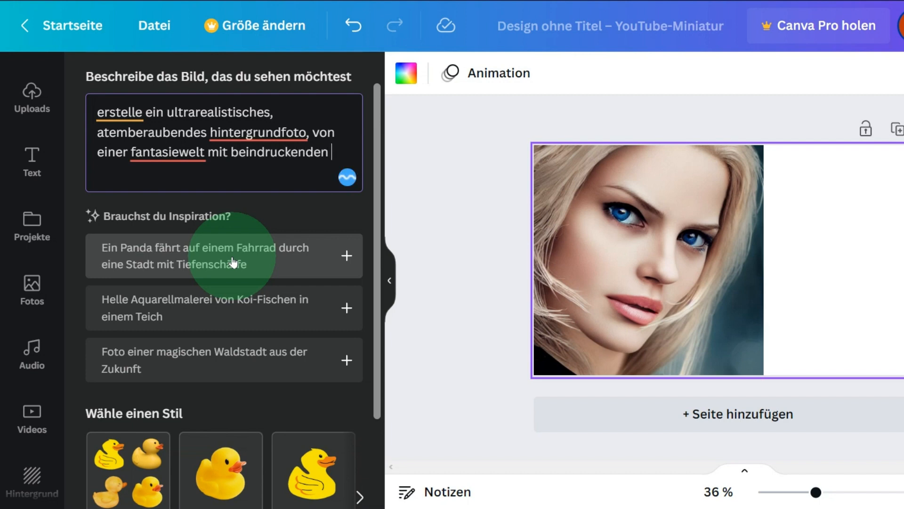
{"action": "type", "text": "gebäuden"}
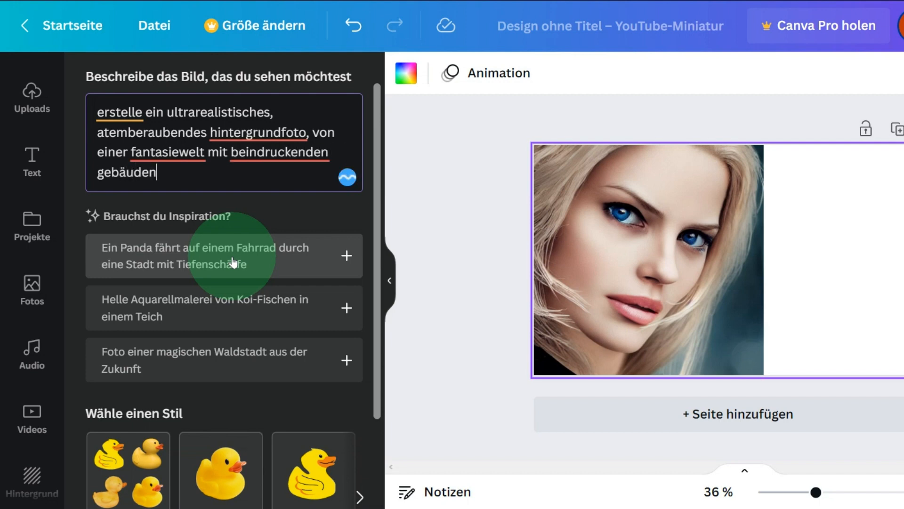
{"action": "left_click", "coordinate": [101, 172]}
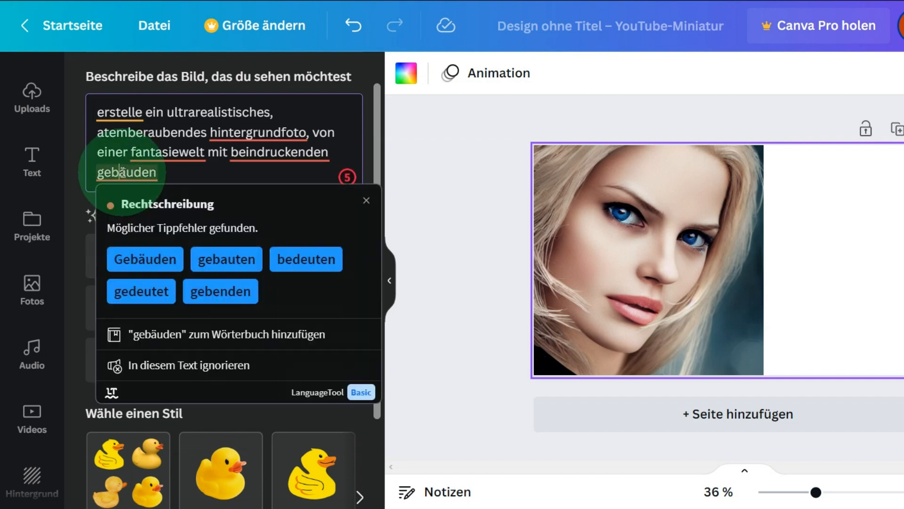
{"action": "left_click", "coordinate": [147, 260]}
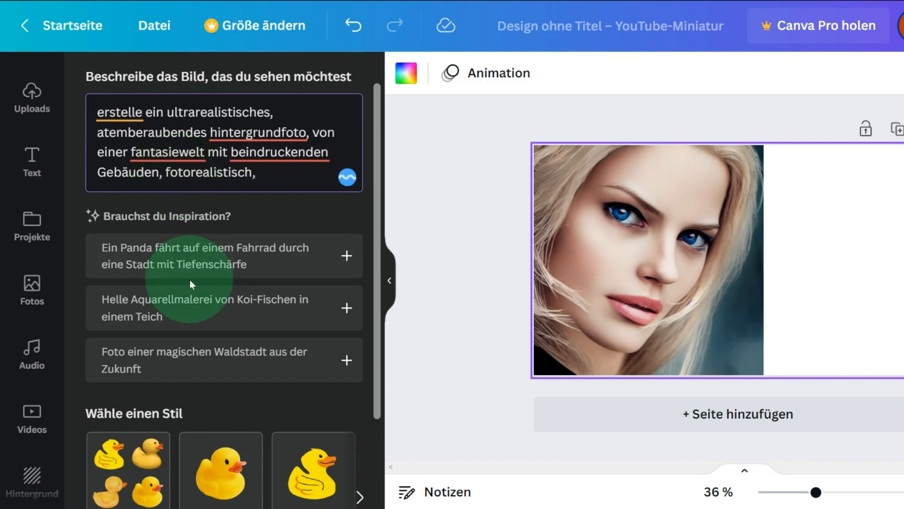
{"action": "type", "text": "4k, real engine"}
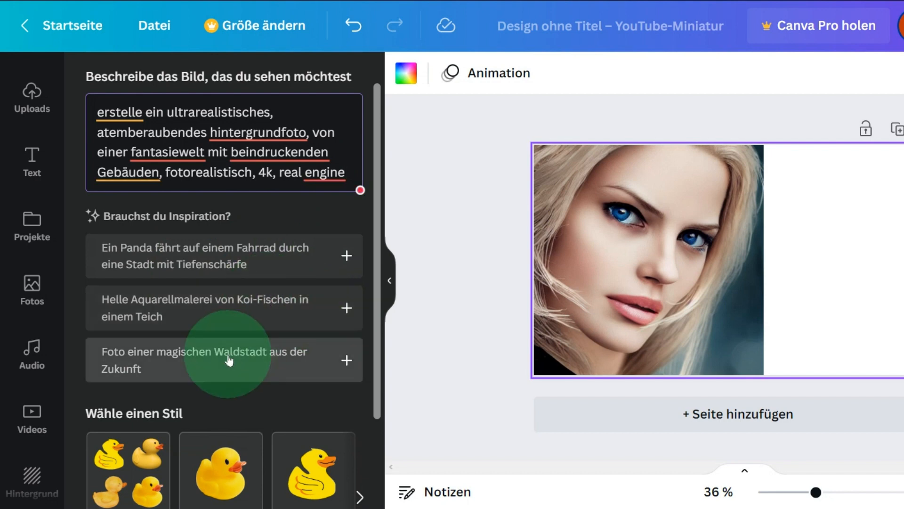
Generate background images from the new description in the Foto style.
{"action": "scroll", "coordinate": [228, 363], "scroll_direction": "down", "scroll_amount": 3}
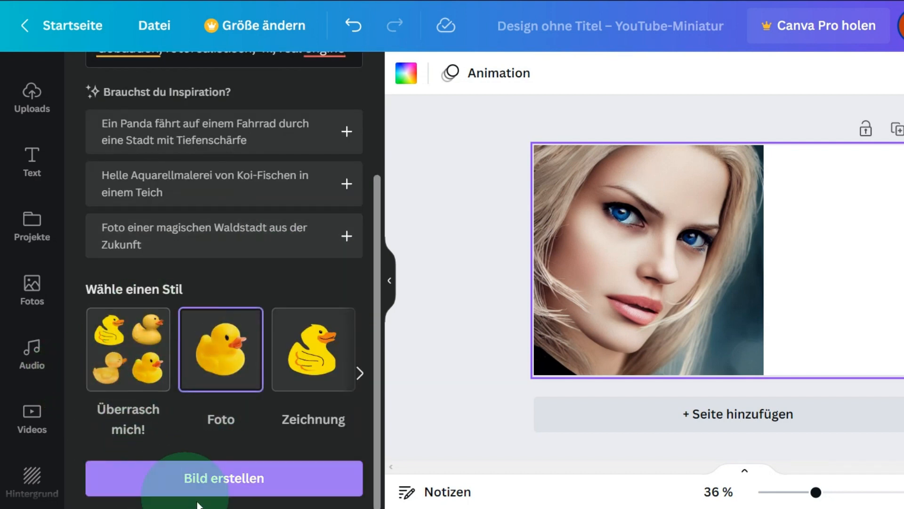
{"action": "left_click", "coordinate": [241, 469]}
{"action": "left_click", "coordinate": [239, 474]}
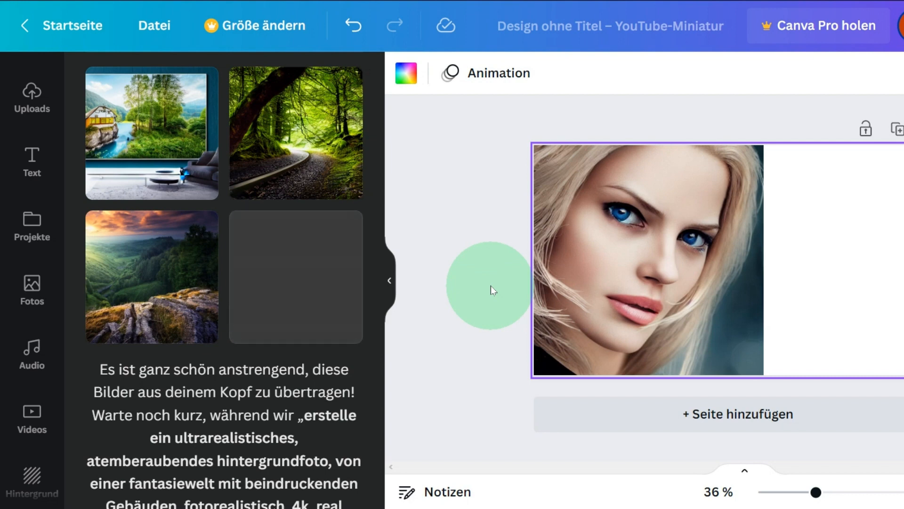
{"action": "left_click", "coordinate": [491, 286]}
Add the generated sunset valley image to the portrait's page, align it with the page's upper-right corner and enlarge it to full page height.
{"action": "left_click", "coordinate": [139, 291]}
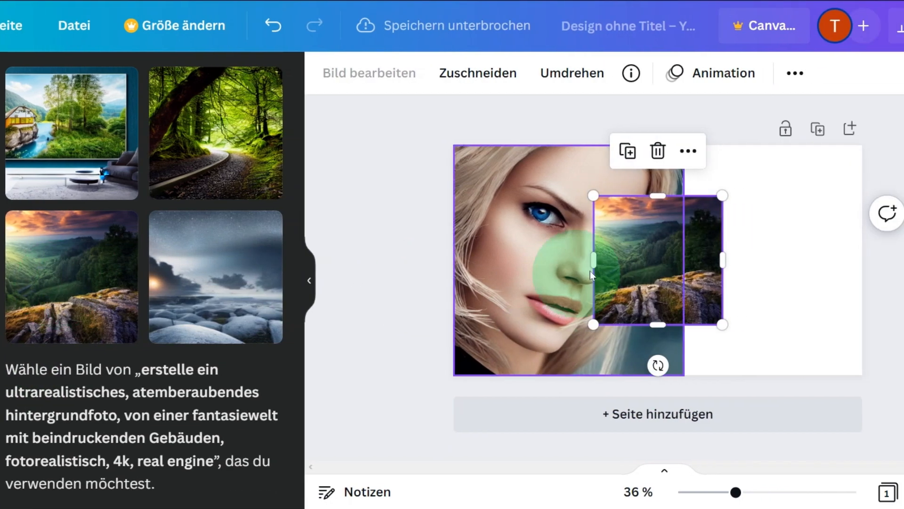
{"action": "left_click_drag", "start_coordinate": [752, 262], "coordinate": [873, 220]}
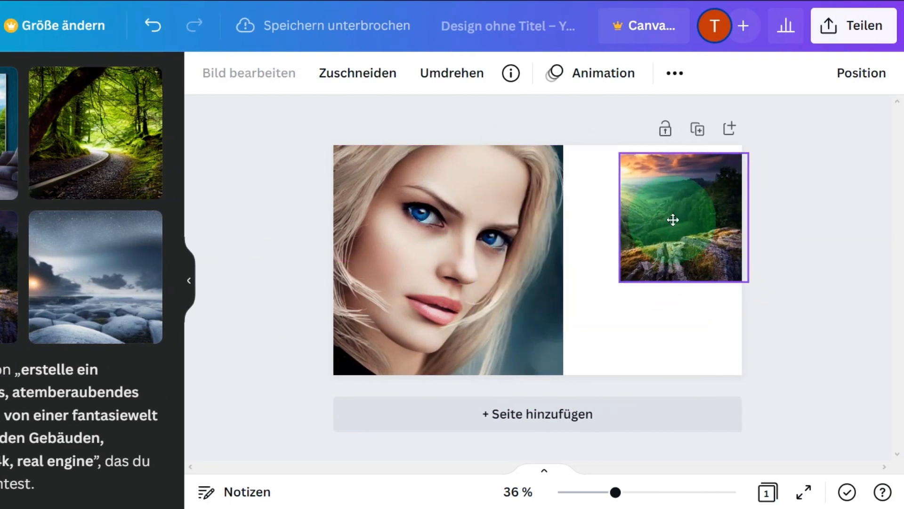
{"action": "left_click_drag", "start_coordinate": [673, 219], "coordinate": [665, 211]}
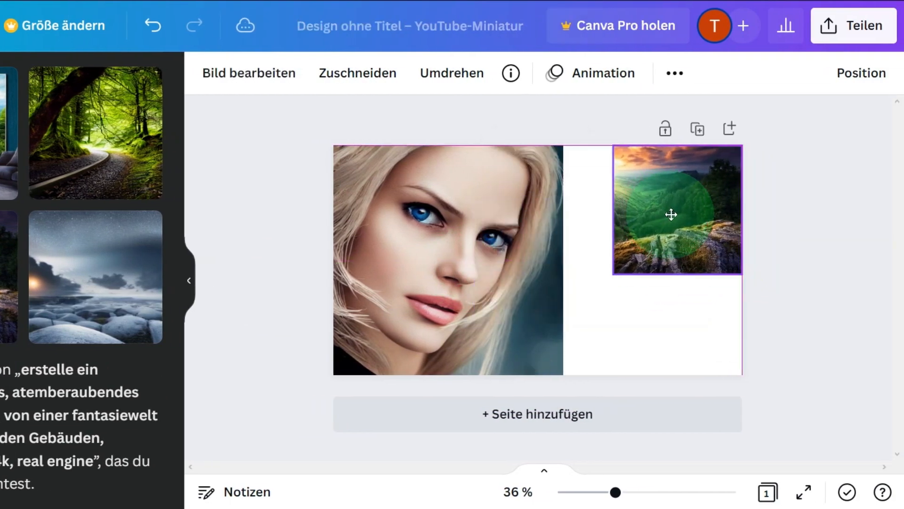
{"action": "left_click_drag", "start_coordinate": [612, 271], "coordinate": [450, 305]}
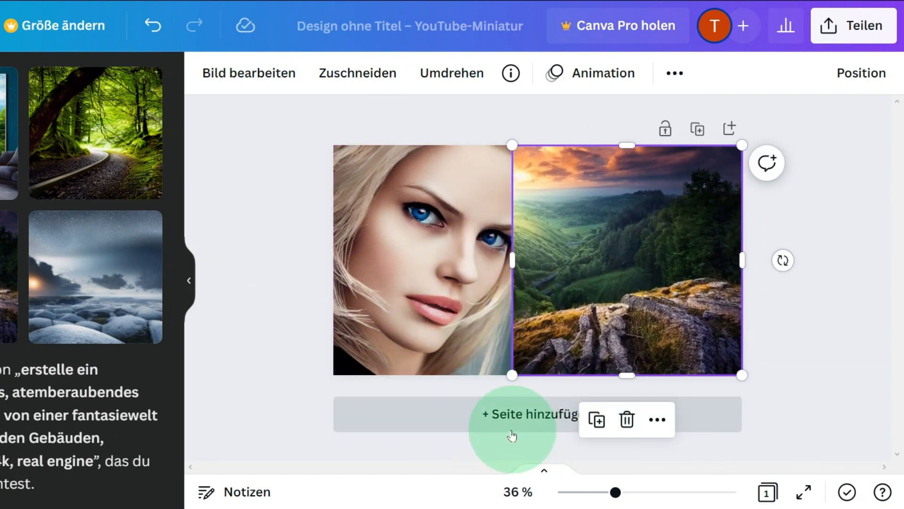
Add a second page with the generated forest path image, aligned with the page's upper-right corner and enlarged to full page height.
{"action": "left_click", "coordinate": [493, 412]}
{"action": "left_click", "coordinate": [294, 166]}
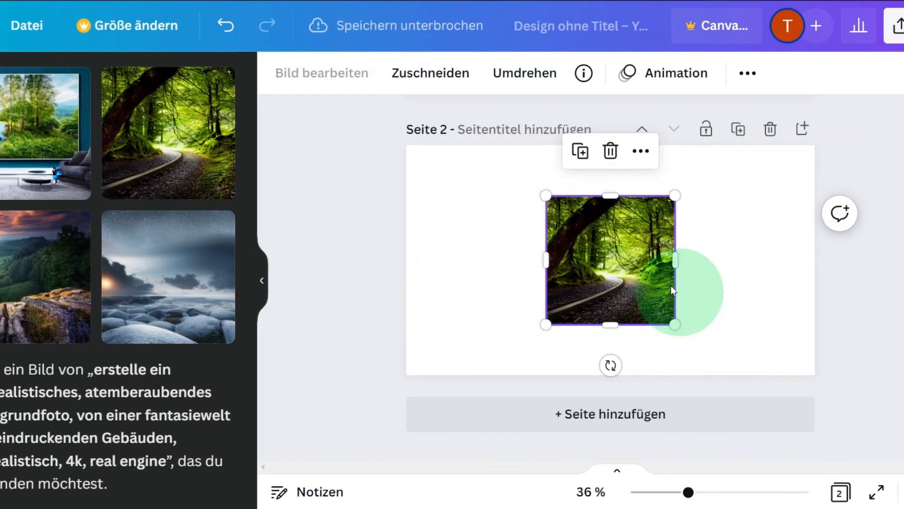
{"action": "left_click_drag", "start_coordinate": [753, 253], "coordinate": [892, 201]}
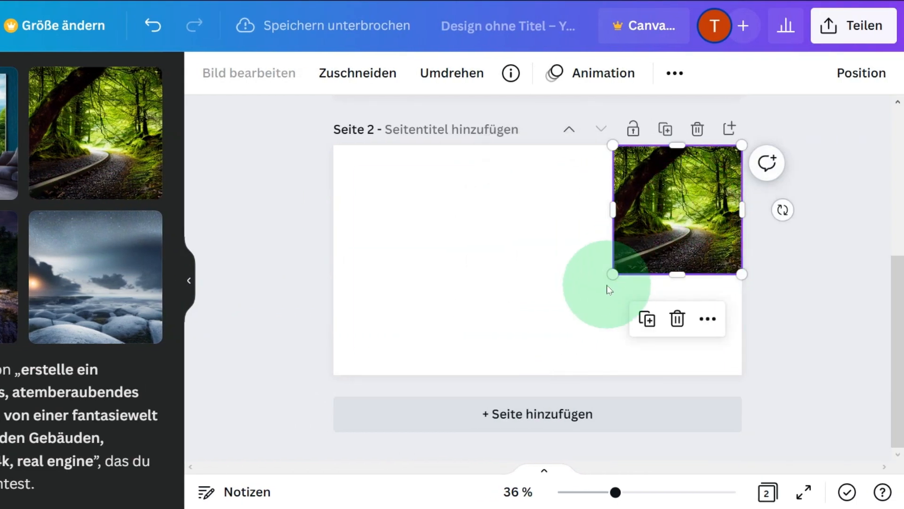
{"action": "left_click_drag", "start_coordinate": [612, 274], "coordinate": [489, 356]}
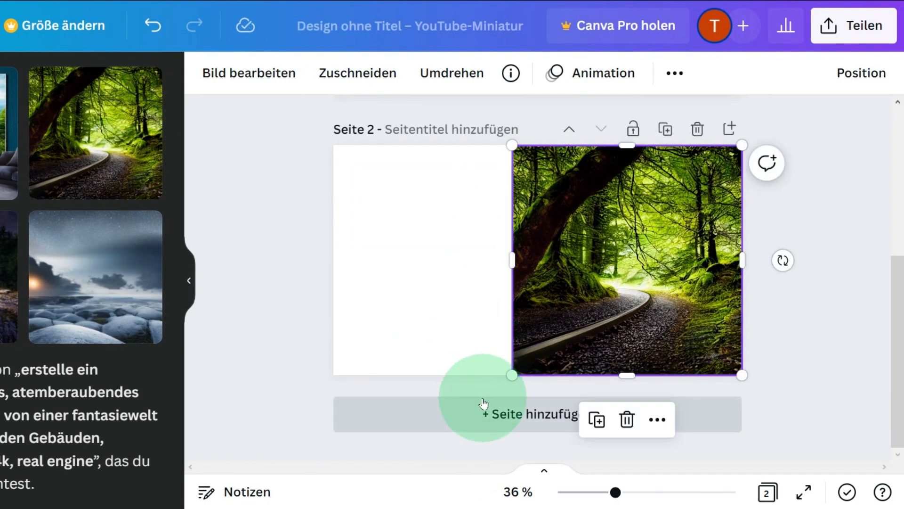
Add a third page with the generated sunset valley image, placed against the page's right edge and enlarged to full page height.
{"action": "left_click", "coordinate": [504, 414]}
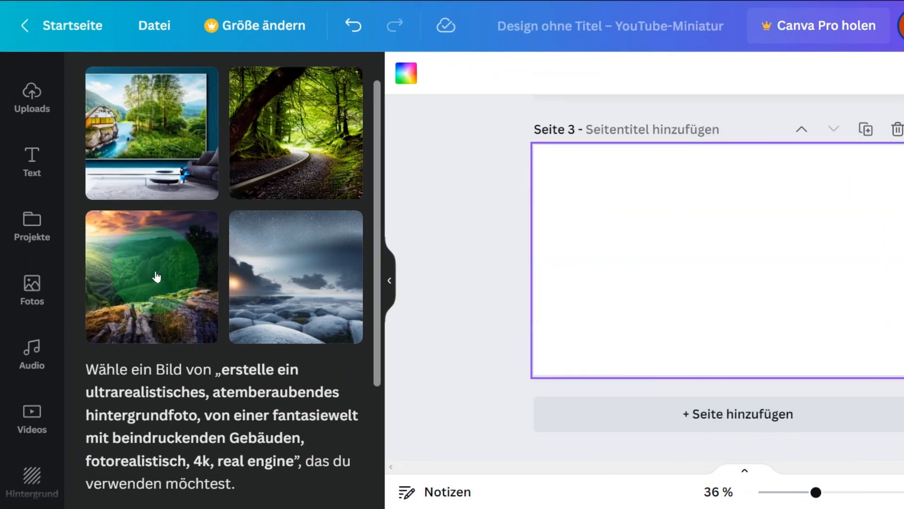
{"action": "left_click", "coordinate": [157, 277]}
{"action": "left_click_drag", "start_coordinate": [720, 268], "coordinate": [823, 254]}
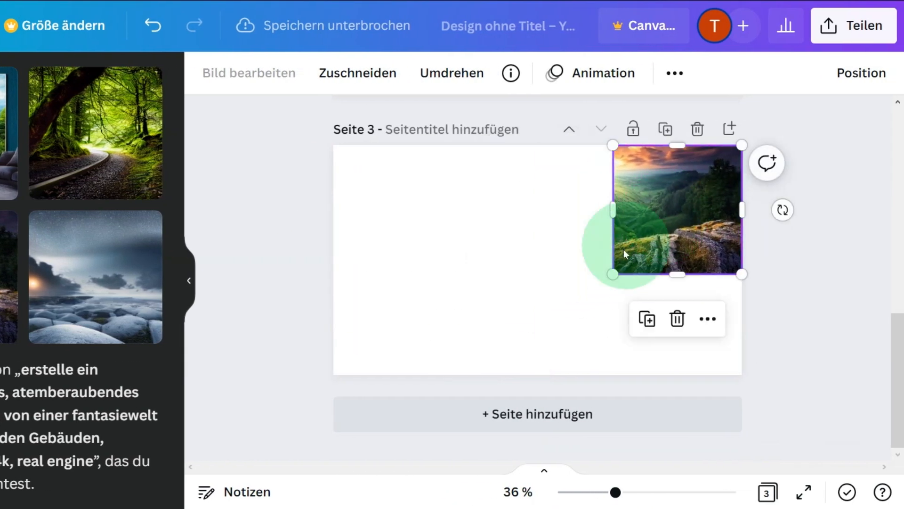
{"action": "left_click_drag", "start_coordinate": [613, 273], "coordinate": [512, 375]}
Delete the sunset valley image from the first page.
{"action": "scroll", "coordinate": [474, 297], "scroll_direction": "up", "scroll_amount": 10}
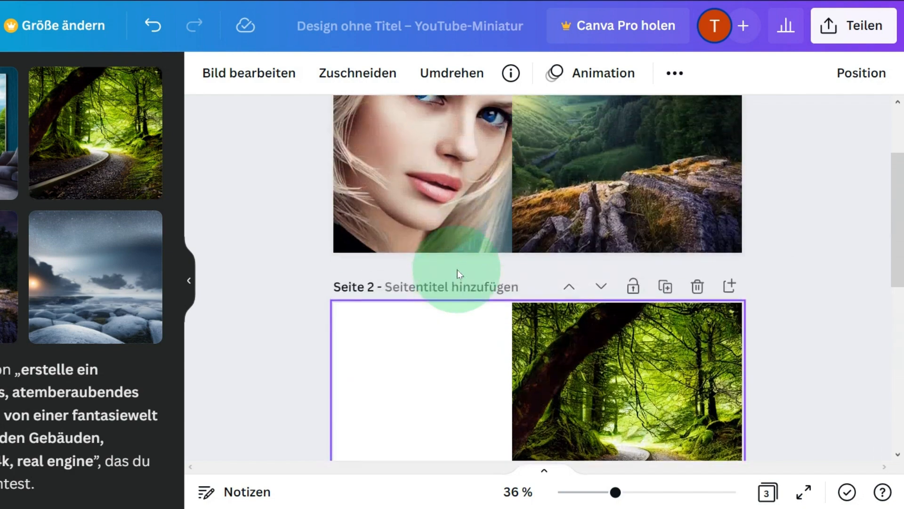
{"action": "scroll", "coordinate": [457, 269], "scroll_direction": "up", "scroll_amount": 2}
{"action": "scroll", "coordinate": [456, 269], "scroll_direction": "down", "scroll_amount": 1}
{"action": "left_click", "coordinate": [589, 228]}
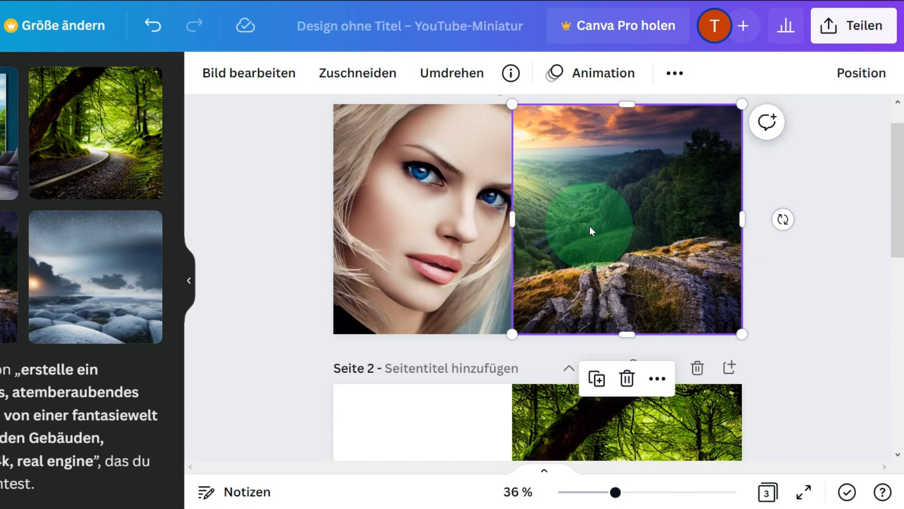
{"action": "key", "text": "Delete"}
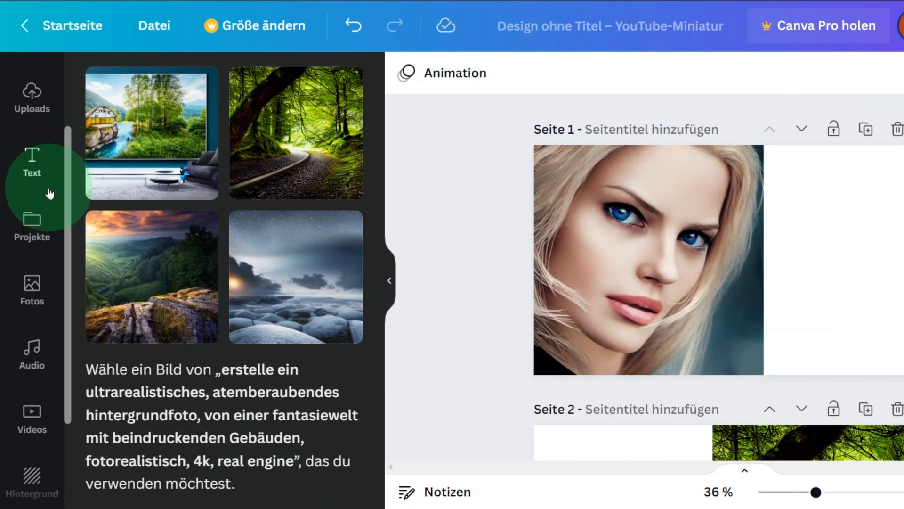
Upload the cutout file "Design_ohne_Titel__79_-removebg-preview" from the Downloads folder.
{"action": "scroll", "coordinate": [36, 256], "scroll_direction": "down", "scroll_amount": 3}
{"action": "scroll", "coordinate": [39, 254], "scroll_direction": "up", "scroll_amount": 5}
{"action": "left_click", "coordinate": [37, 222]}
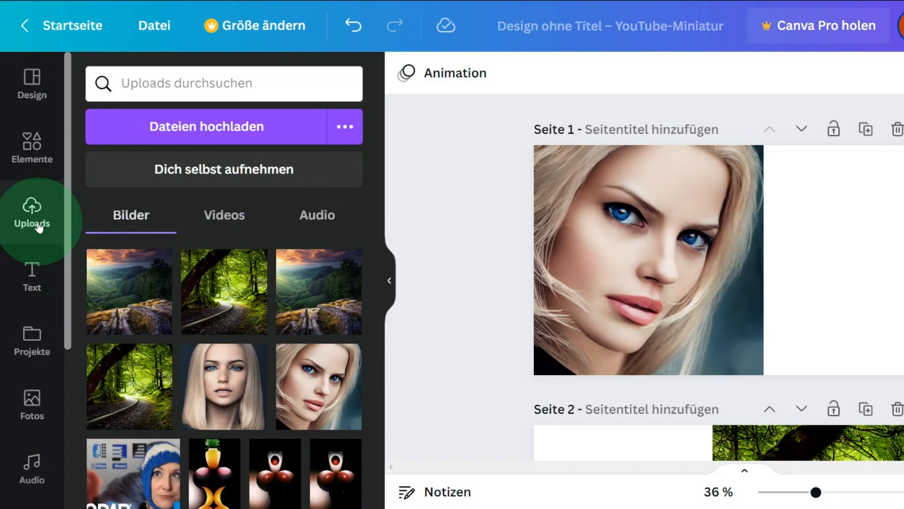
{"action": "left_click", "coordinate": [221, 131]}
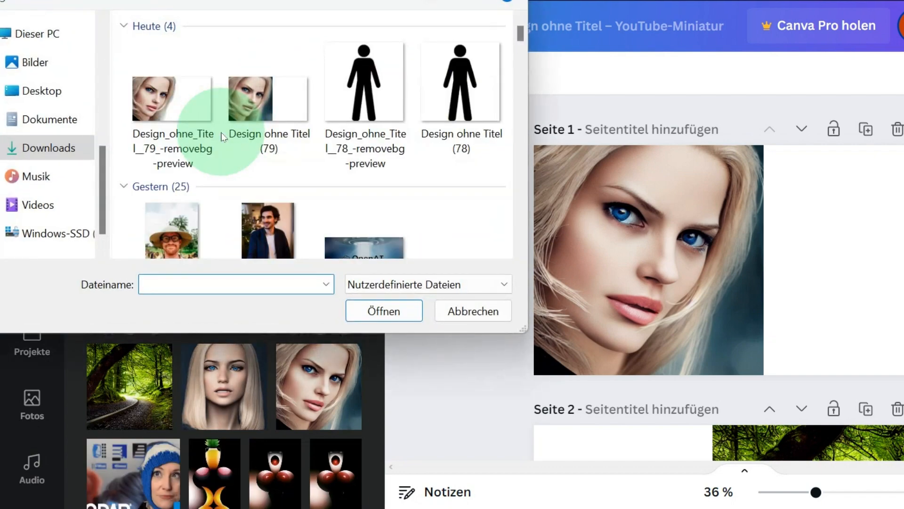
{"action": "left_click", "coordinate": [163, 100]}
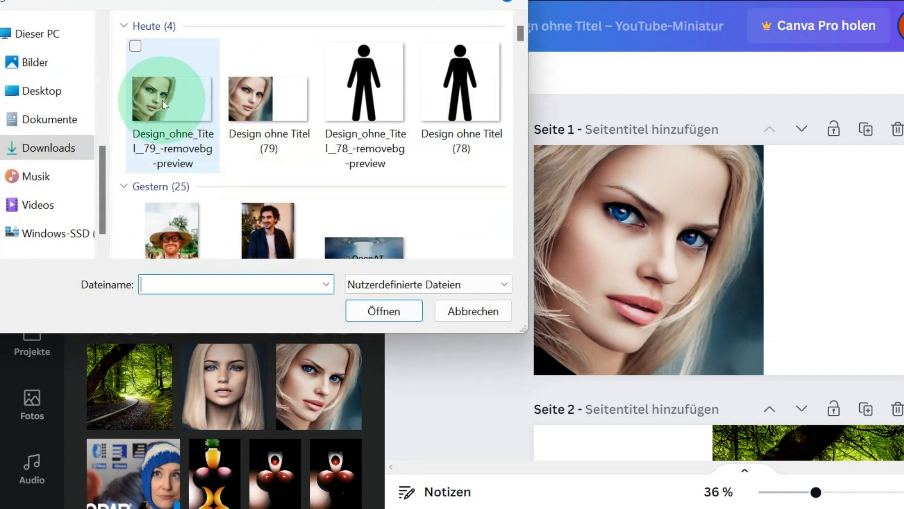
{"action": "left_click", "coordinate": [375, 310]}
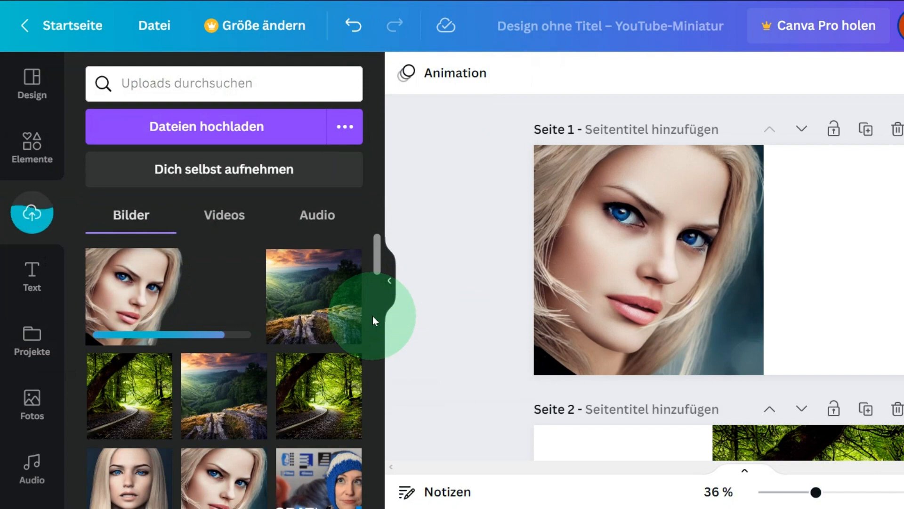
Add the uploaded portrait cutout to page 2 and align it with the page's upper-left corner.
{"action": "scroll", "coordinate": [660, 329], "scroll_direction": "down", "scroll_amount": 5}
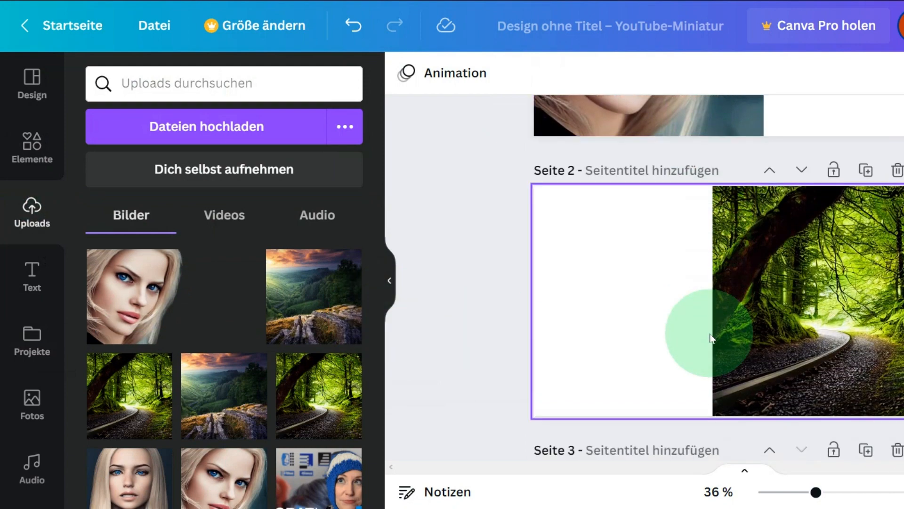
{"action": "left_click", "coordinate": [173, 302]}
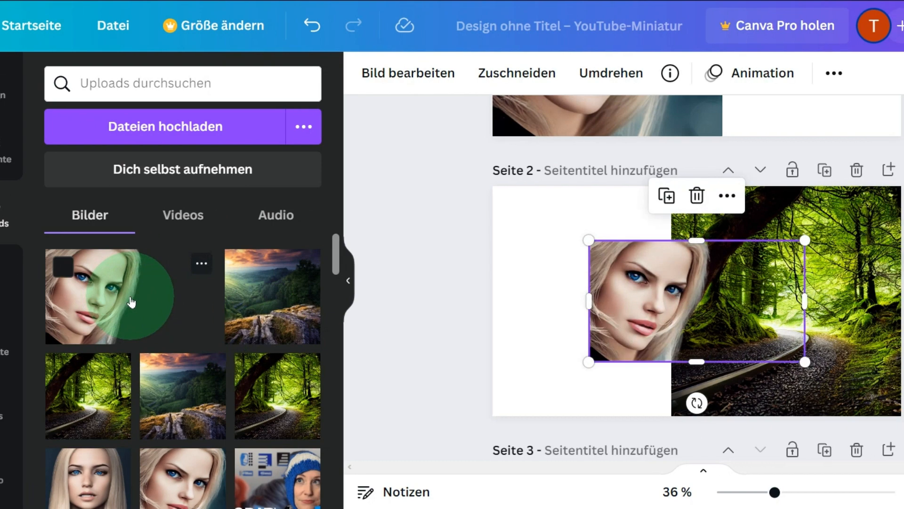
{"action": "left_click_drag", "start_coordinate": [776, 315], "coordinate": [679, 258]}
{"action": "left_click_drag", "start_coordinate": [480, 258], "coordinate": [474, 262]}
Mirror the forest path image on page 2 horizontally.
{"action": "left_click", "coordinate": [673, 341]}
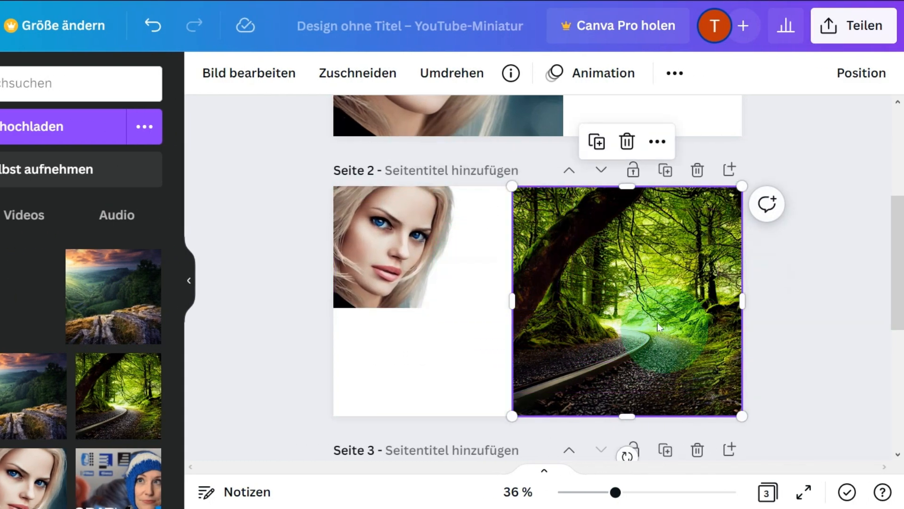
{"action": "left_click", "coordinate": [442, 76]}
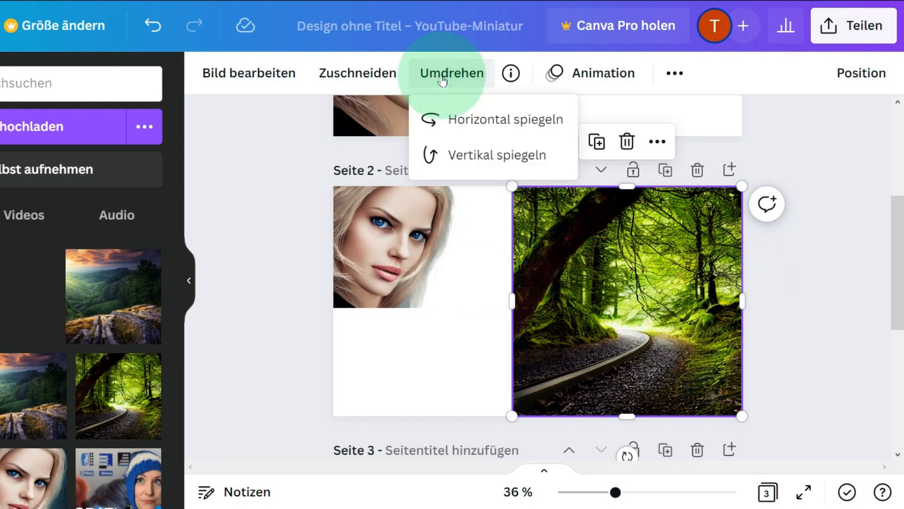
{"action": "left_click", "coordinate": [479, 118]}
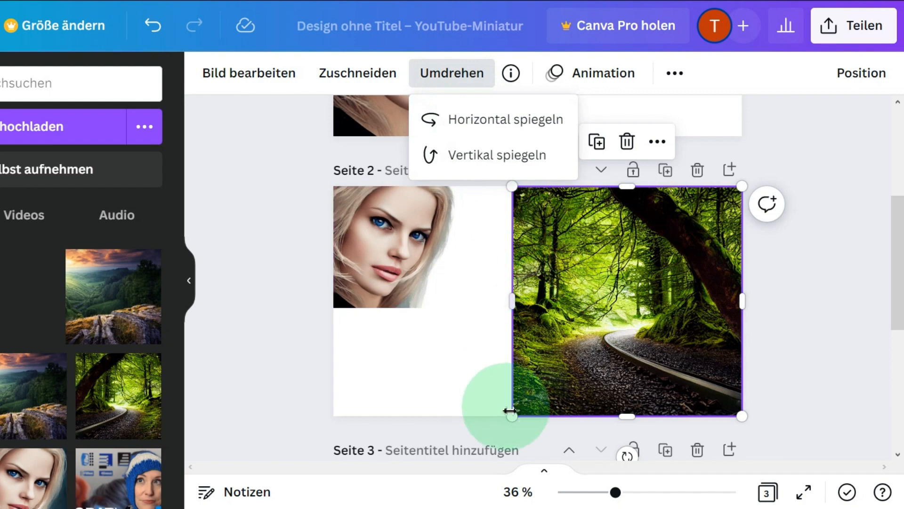
Move the portrait cutout over the forest image into page 2's upper-right corner and enlarge it.
{"action": "left_click", "coordinate": [414, 271]}
{"action": "left_click_drag", "start_coordinate": [512, 307], "coordinate": [742, 416]}
{"action": "left_click_drag", "start_coordinate": [335, 413], "coordinate": [444, 353]}
Enlarge the forest image on page 2 toward the left, and scale the portrait cutout to 1279 × 720 so it spans the page.
{"action": "left_click", "coordinate": [538, 402]}
{"action": "left_click_drag", "start_coordinate": [512, 416], "coordinate": [428, 480]}
{"action": "left_click", "coordinate": [491, 298]}
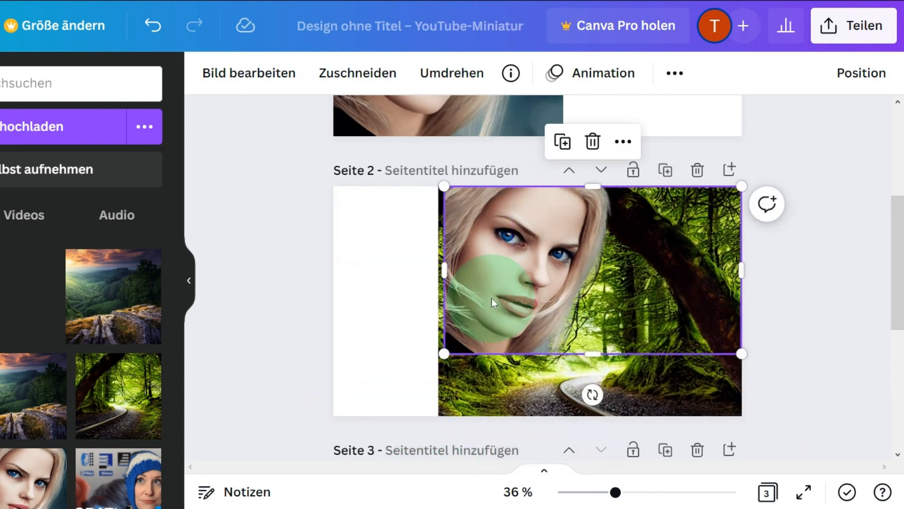
{"action": "left_click_drag", "start_coordinate": [444, 353], "coordinate": [348, 441]}
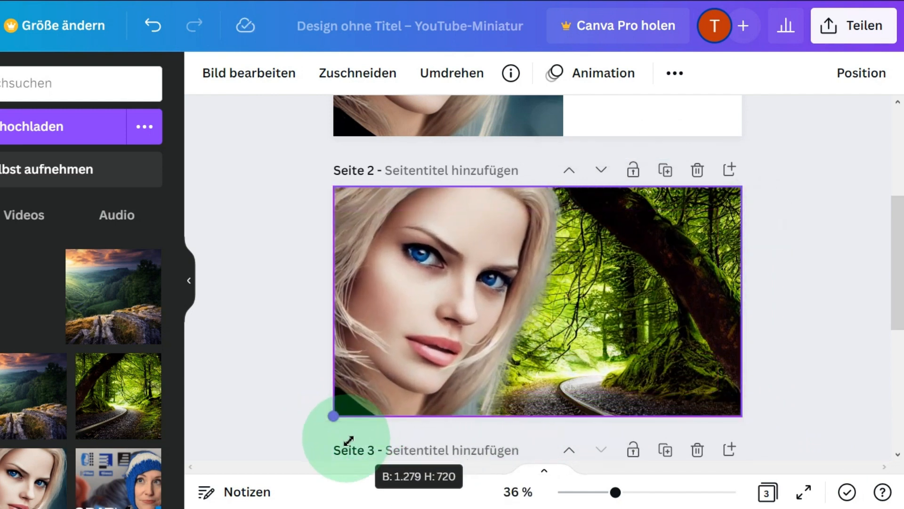
{"action": "left_click", "coordinate": [854, 290]}
{"action": "scroll", "coordinate": [854, 290], "scroll_direction": "down", "scroll_amount": 7}
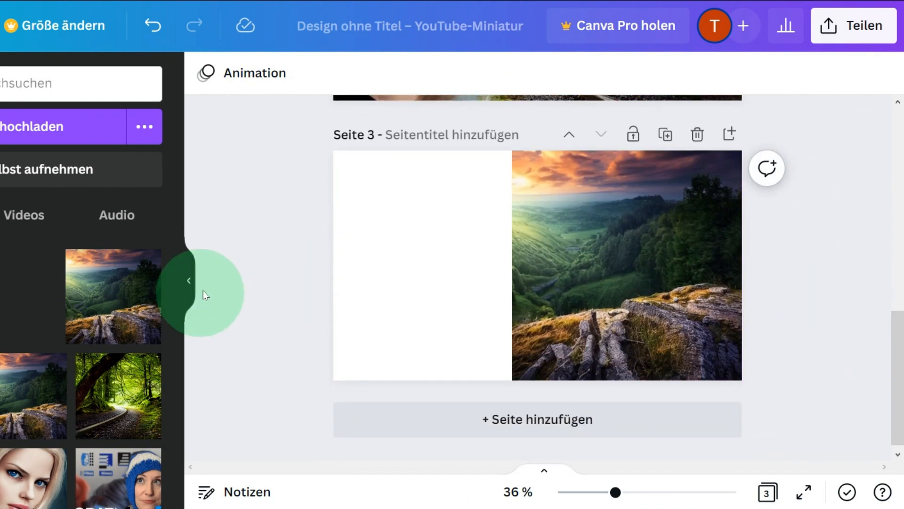
Enlarge the valley landscape image on page 3 from its lower-left corner so it extends farther across the page.
{"action": "left_click", "coordinate": [331, 305]}
{"action": "left_click", "coordinate": [567, 278]}
{"action": "left_click_drag", "start_coordinate": [512, 375], "coordinate": [441, 425]}
Add the uploaded portrait cutout to page 3, align it with the page's upper-left corner and enlarge it to the page's full height.
{"action": "left_click", "coordinate": [19, 297]}
{"action": "left_click_drag", "start_coordinate": [517, 256], "coordinate": [419, 204]}
{"action": "left_click_drag", "start_coordinate": [549, 267], "coordinate": [740, 374]}
{"action": "left_click", "coordinate": [844, 284]}
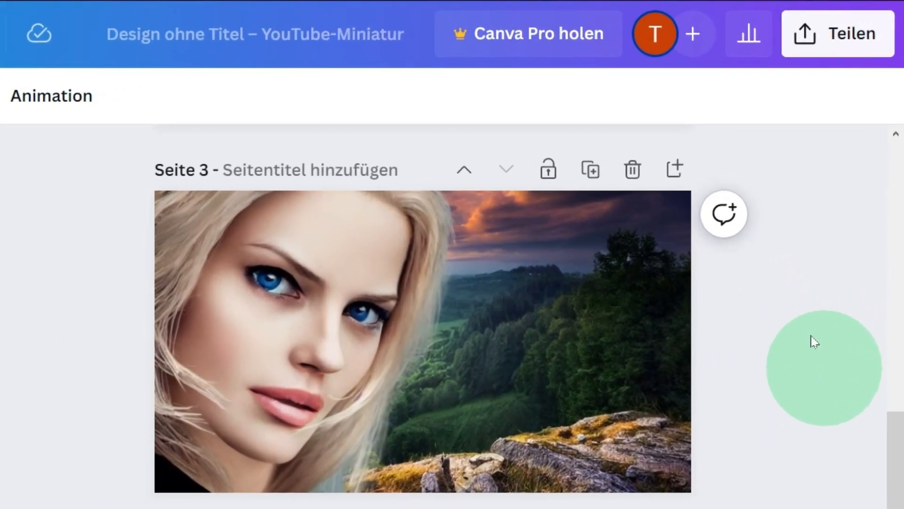
Download only the current page, page 3, as a PNG at 1,280 × 720 px.
{"action": "left_click", "coordinate": [835, 33]}
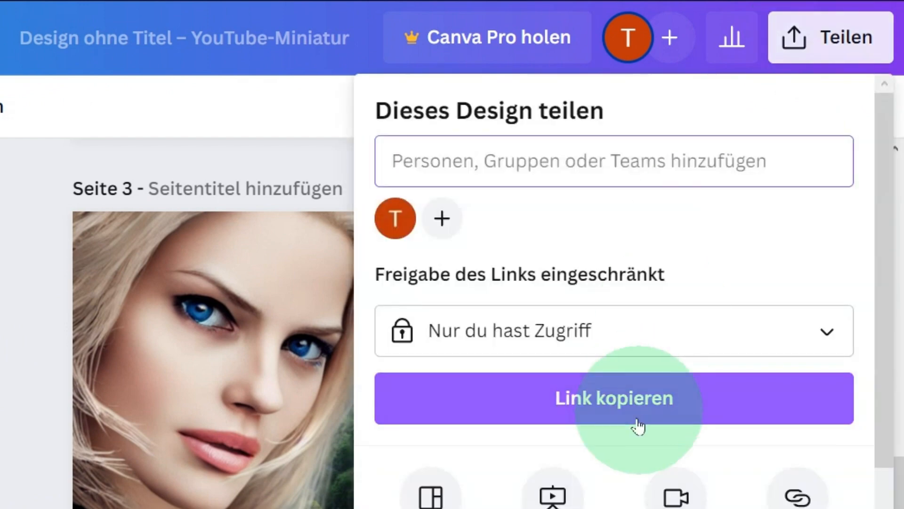
{"action": "scroll", "coordinate": [555, 489], "scroll_direction": "down", "scroll_amount": 5}
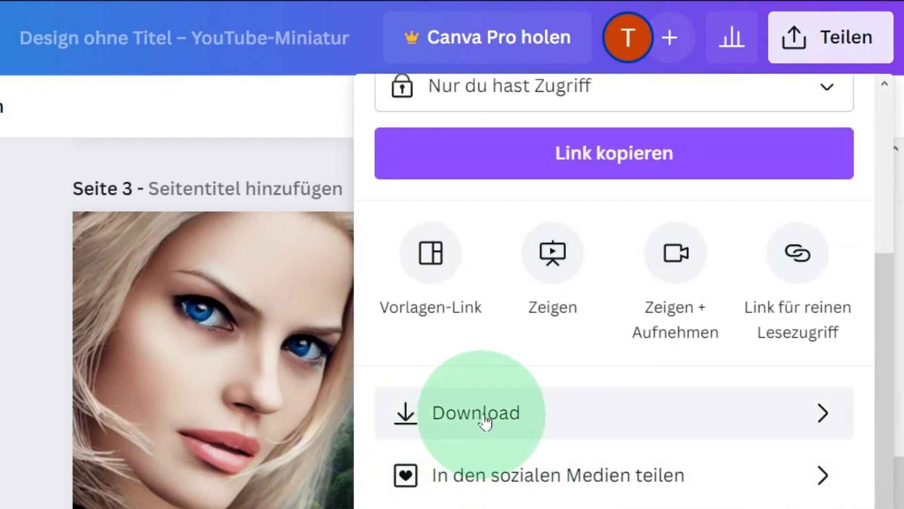
{"action": "left_click", "coordinate": [495, 415]}
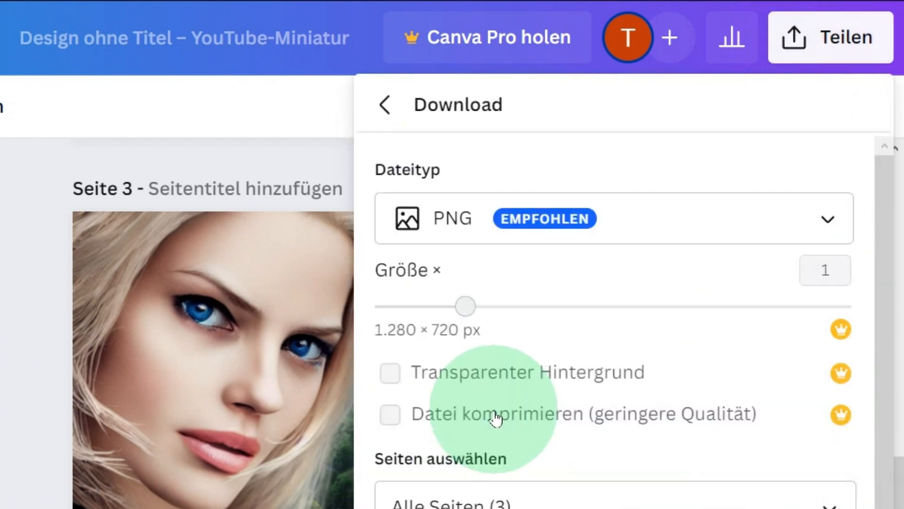
{"action": "scroll", "coordinate": [495, 416], "scroll_direction": "down", "scroll_amount": 1}
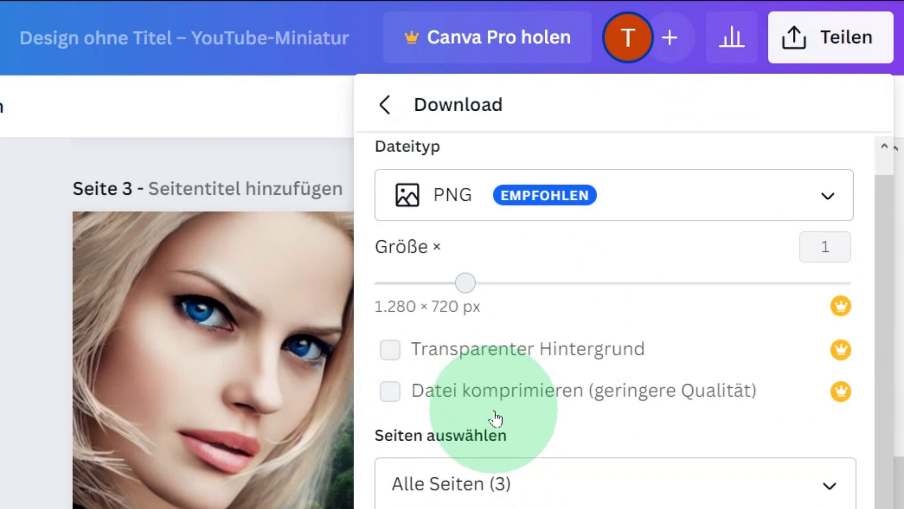
{"action": "left_click", "coordinate": [519, 493]}
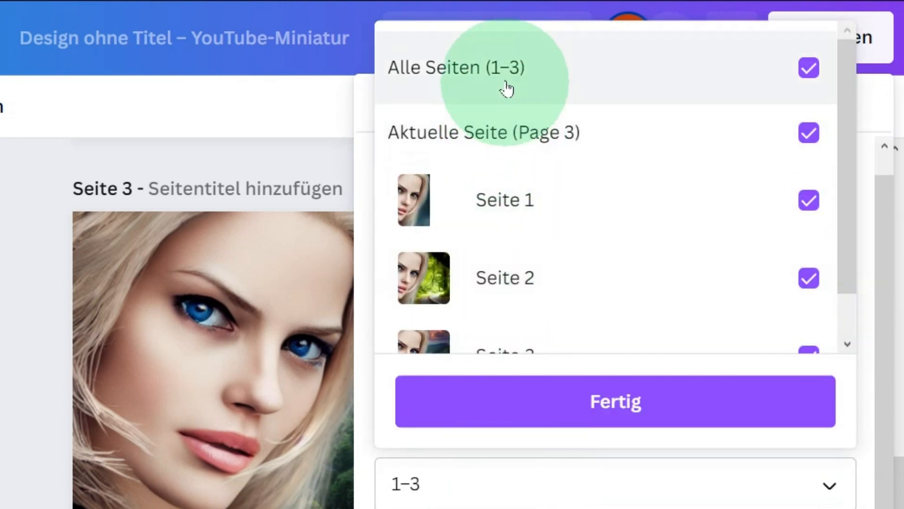
{"action": "left_click", "coordinate": [507, 74]}
{"action": "left_click", "coordinate": [510, 138]}
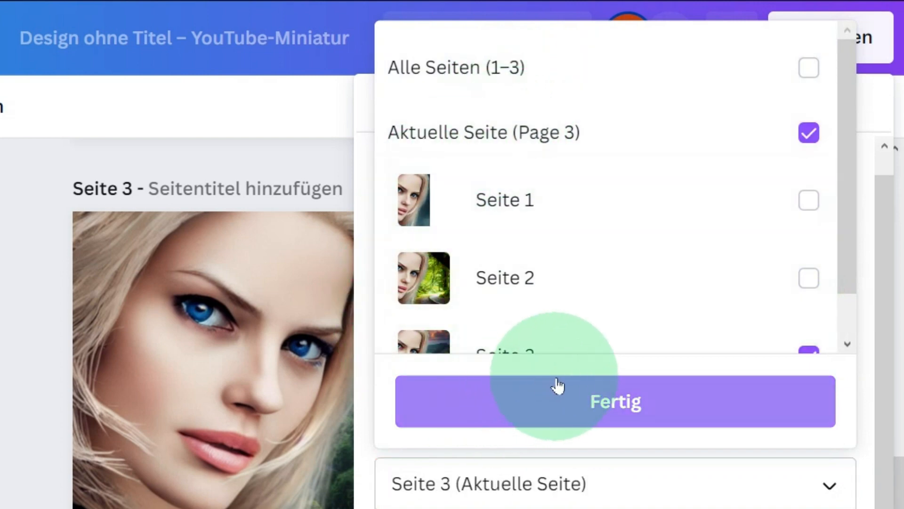
{"action": "left_click", "coordinate": [558, 384]}
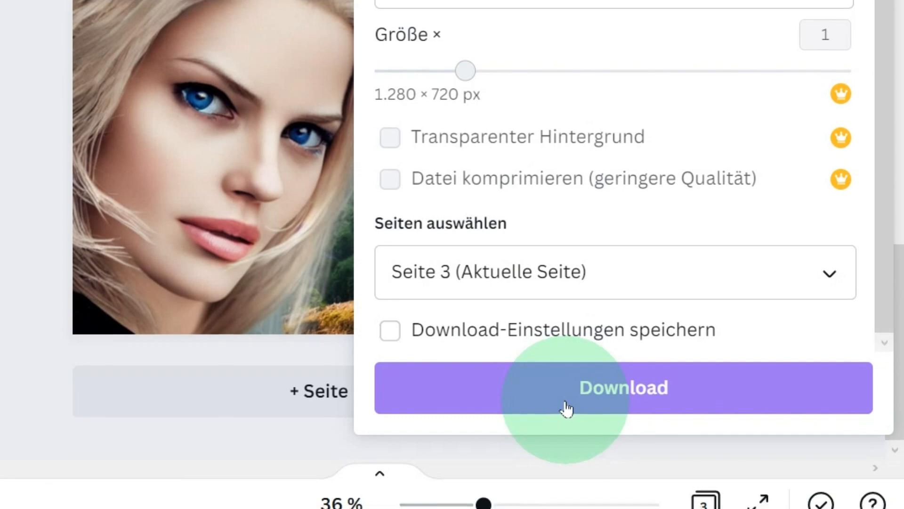
{"action": "left_click", "coordinate": [567, 408]}
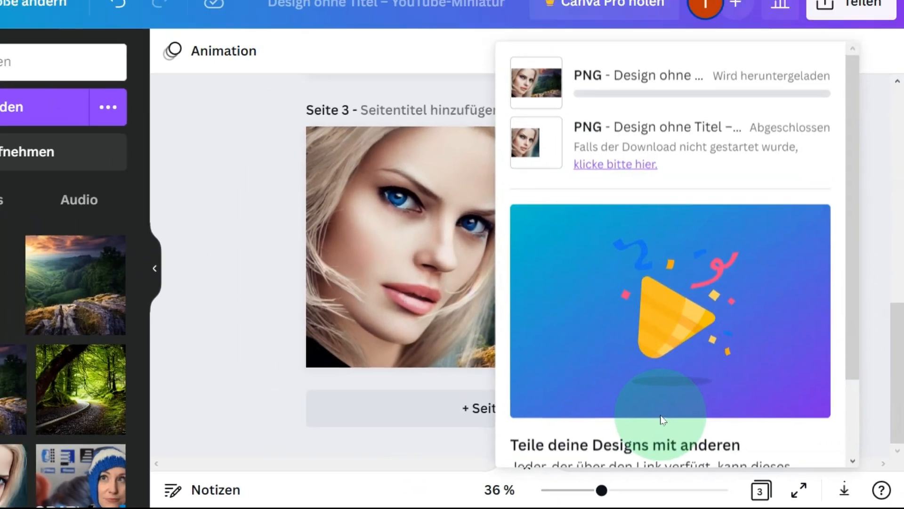